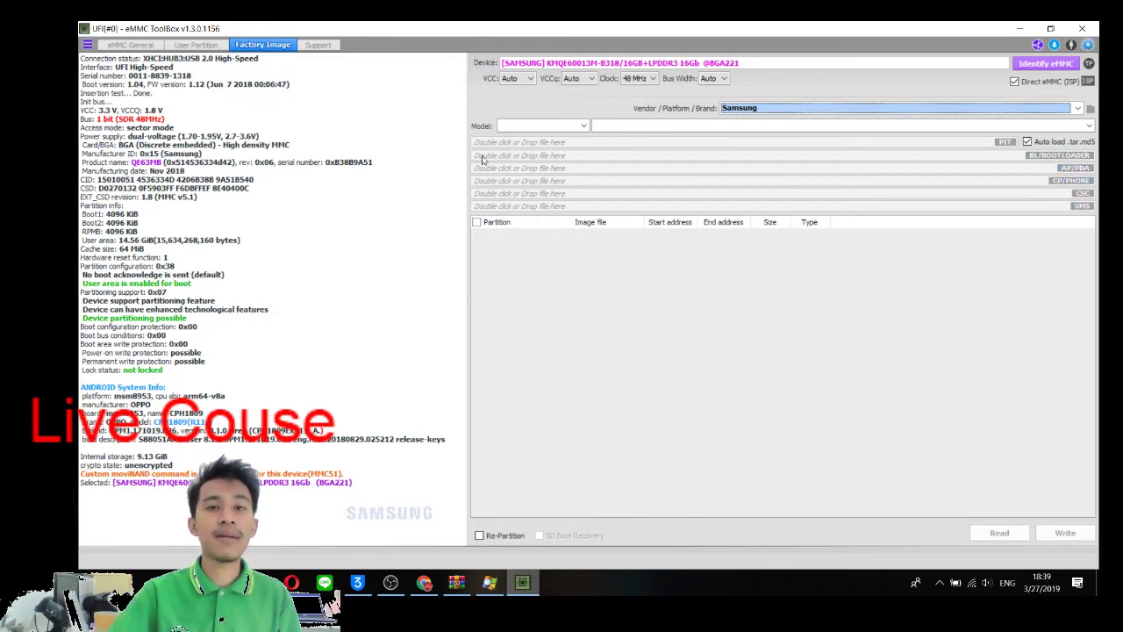
Preview the factory image file layouts for the LGE, Sony, MediaTek and Spreadtrum vendor options.
{"action": "left_click", "coordinate": [1078, 108]}
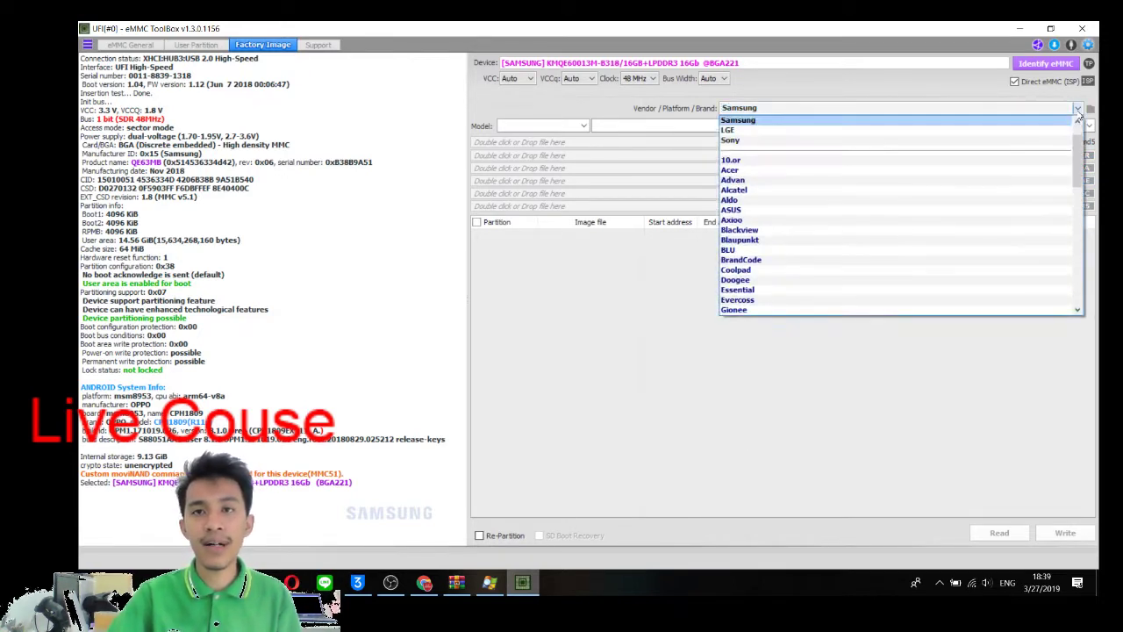
{"action": "left_click", "coordinate": [1054, 130]}
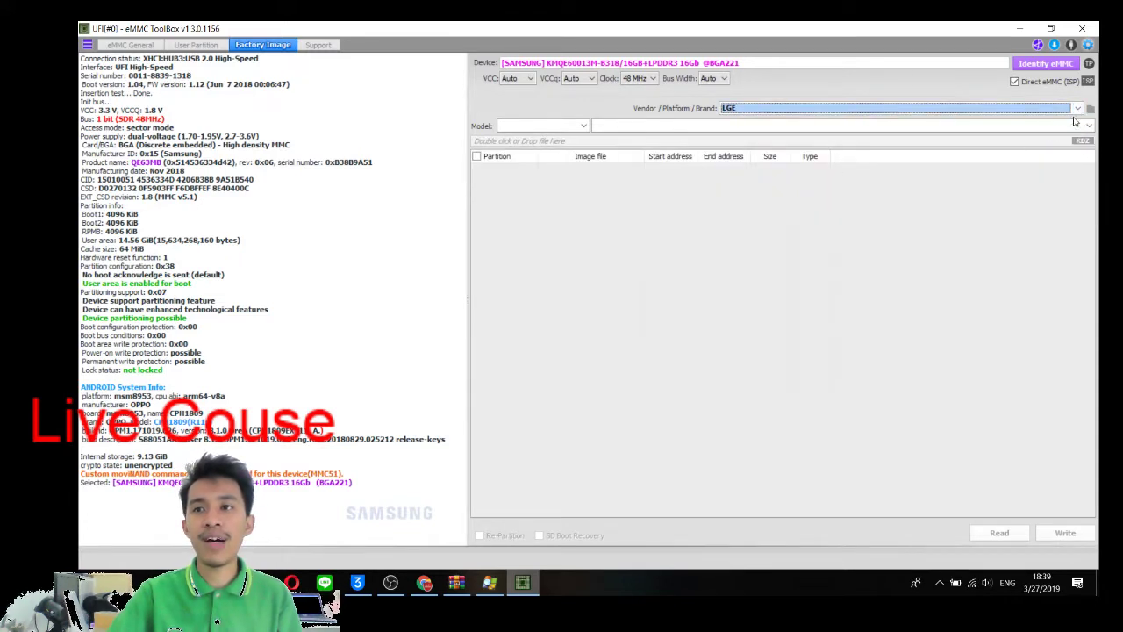
{"action": "left_click", "coordinate": [1078, 107]}
{"action": "left_click", "coordinate": [1002, 138]}
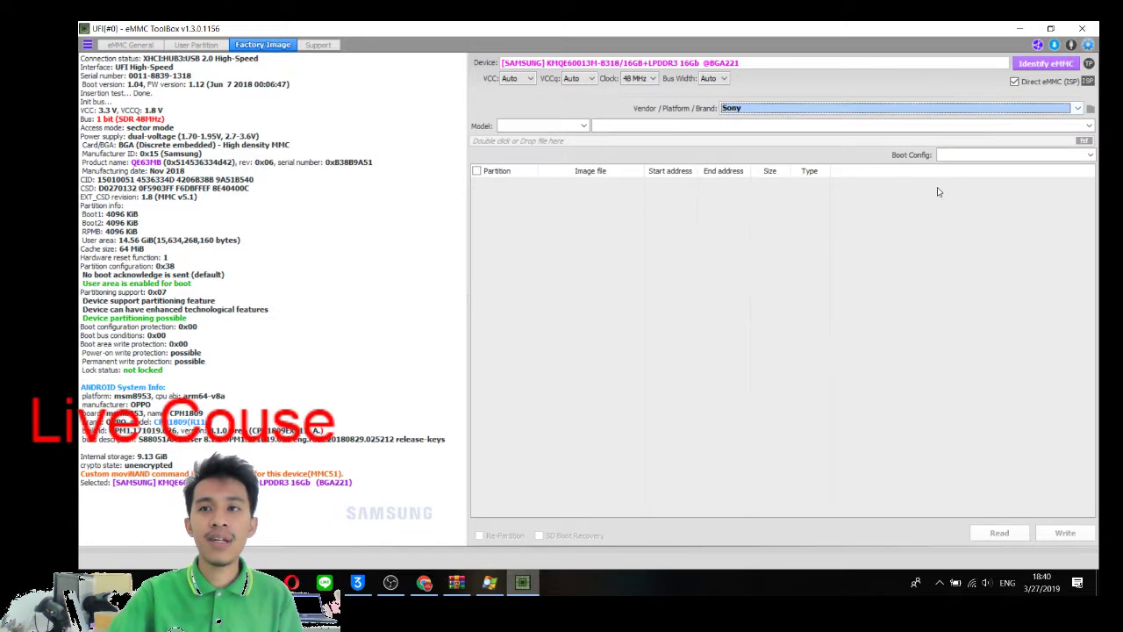
{"action": "left_click", "coordinate": [1076, 109]}
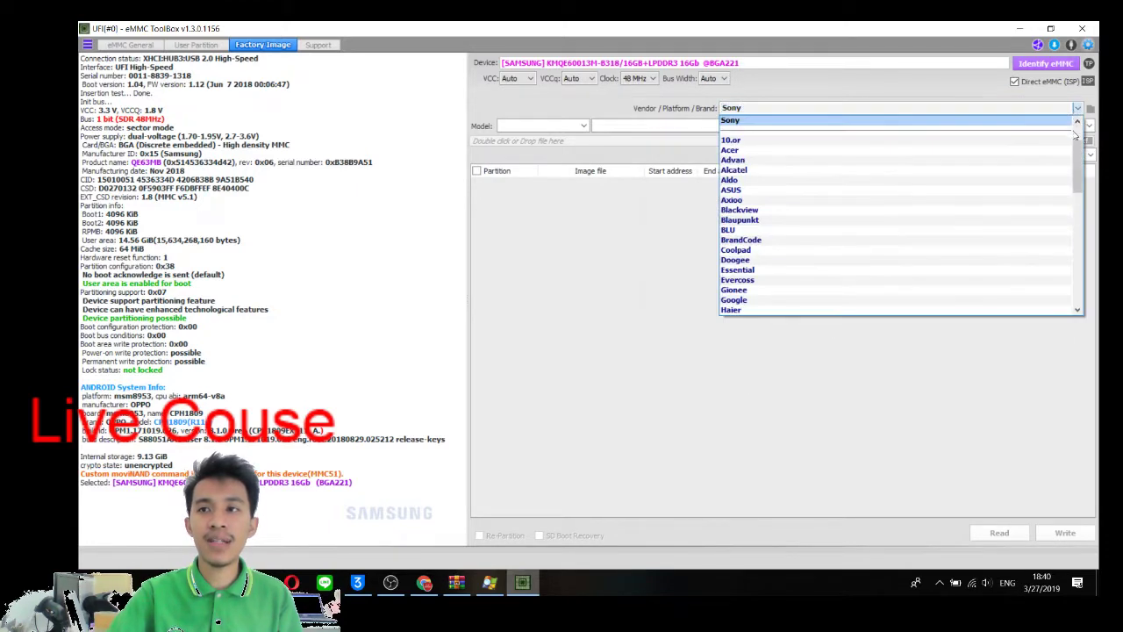
{"action": "scroll", "coordinate": [977, 140], "scroll_direction": "up", "scroll_amount": 2}
{"action": "left_click", "coordinate": [977, 121]}
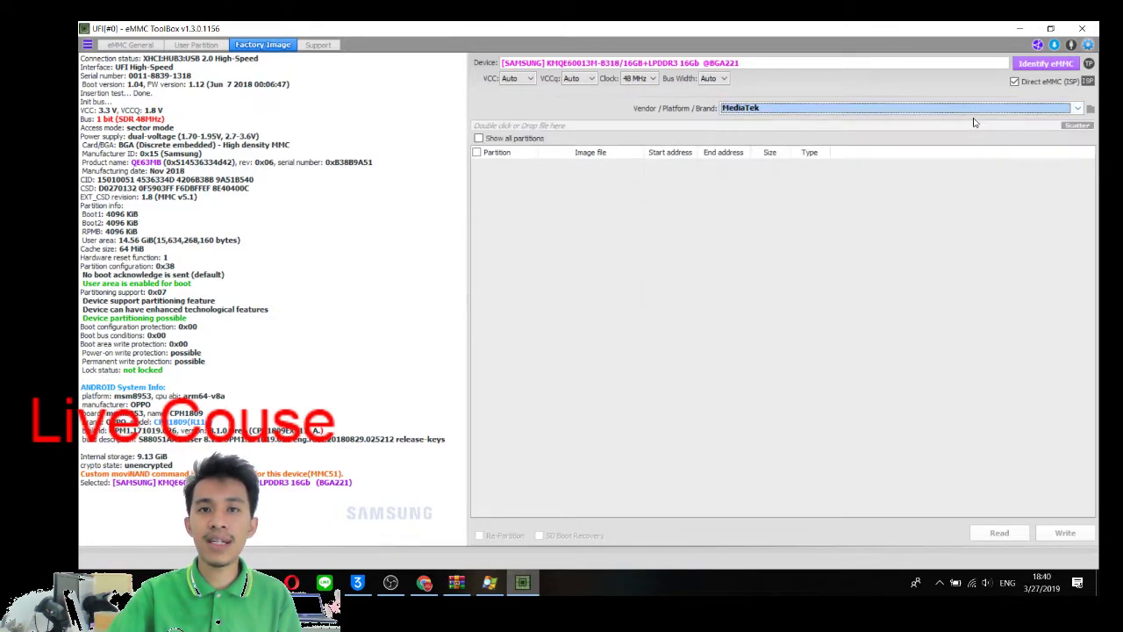
{"action": "left_click", "coordinate": [1076, 111]}
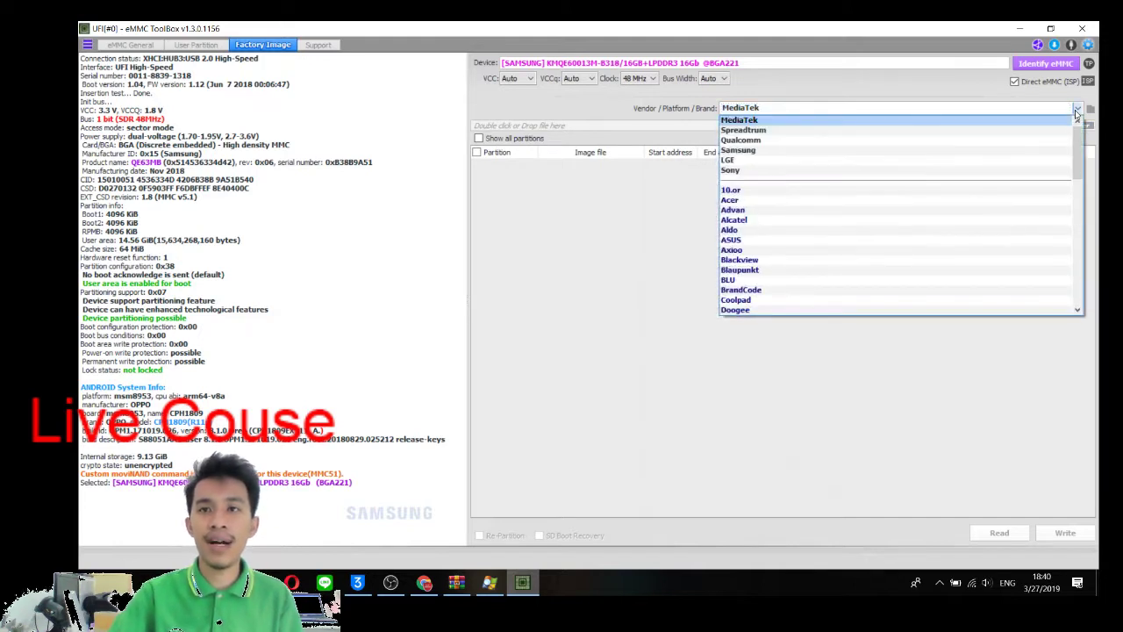
{"action": "left_click", "coordinate": [1061, 129]}
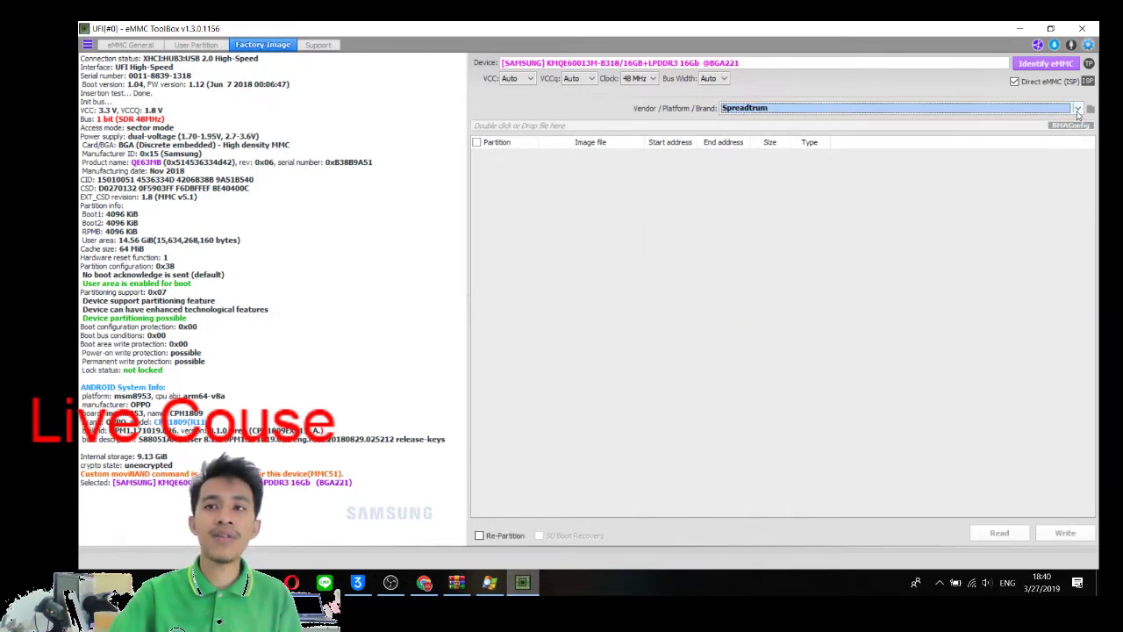
Set the factory image vendor/platform to Qualcomm.
{"action": "left_click", "coordinate": [1078, 110]}
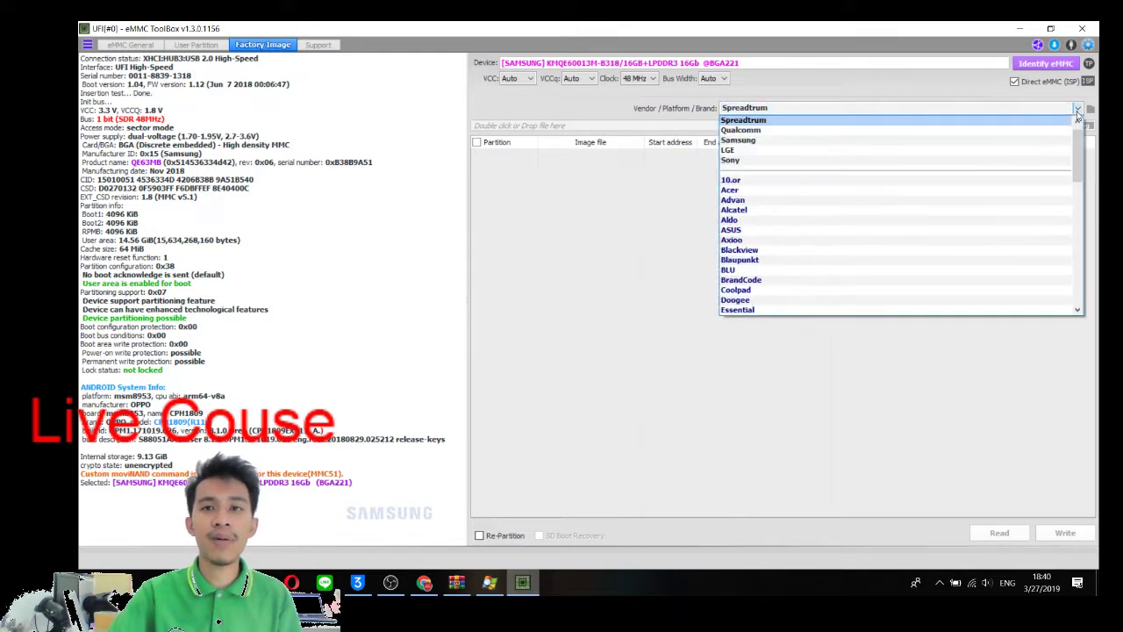
{"action": "left_click", "coordinate": [1025, 131]}
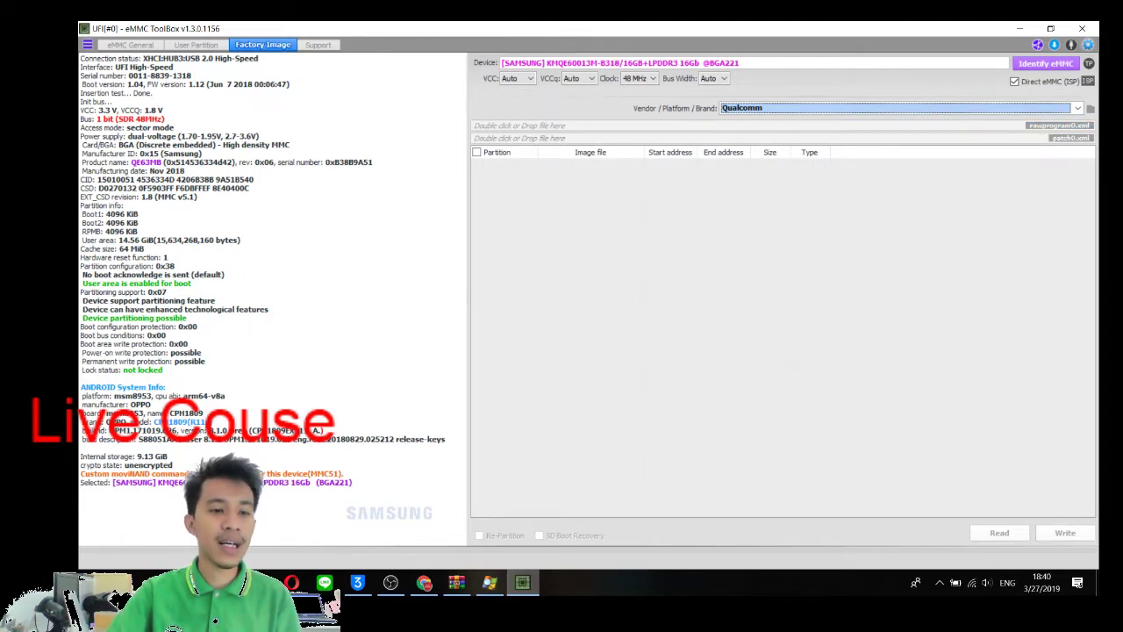
Switch to File Explorer and open the a3s folder inside 1.oppo on drive DATA1 (E:).
{"action": "left_click", "coordinate": [1058, 125]}
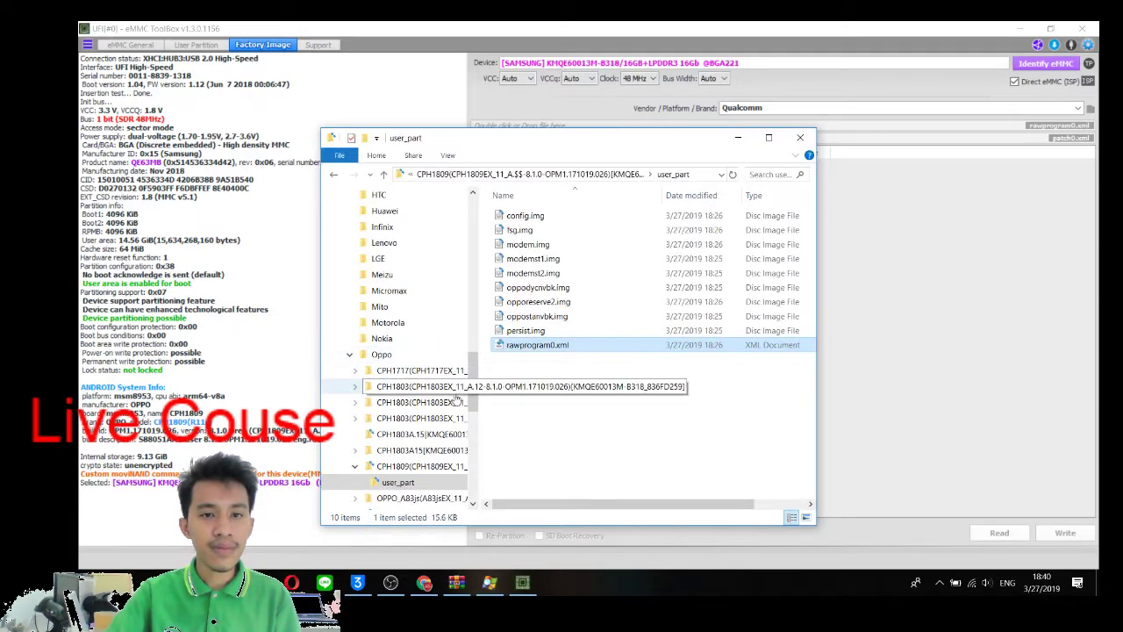
{"action": "scroll", "coordinate": [456, 399], "scroll_direction": "down", "scroll_amount": 10}
{"action": "left_click", "coordinate": [374, 433]}
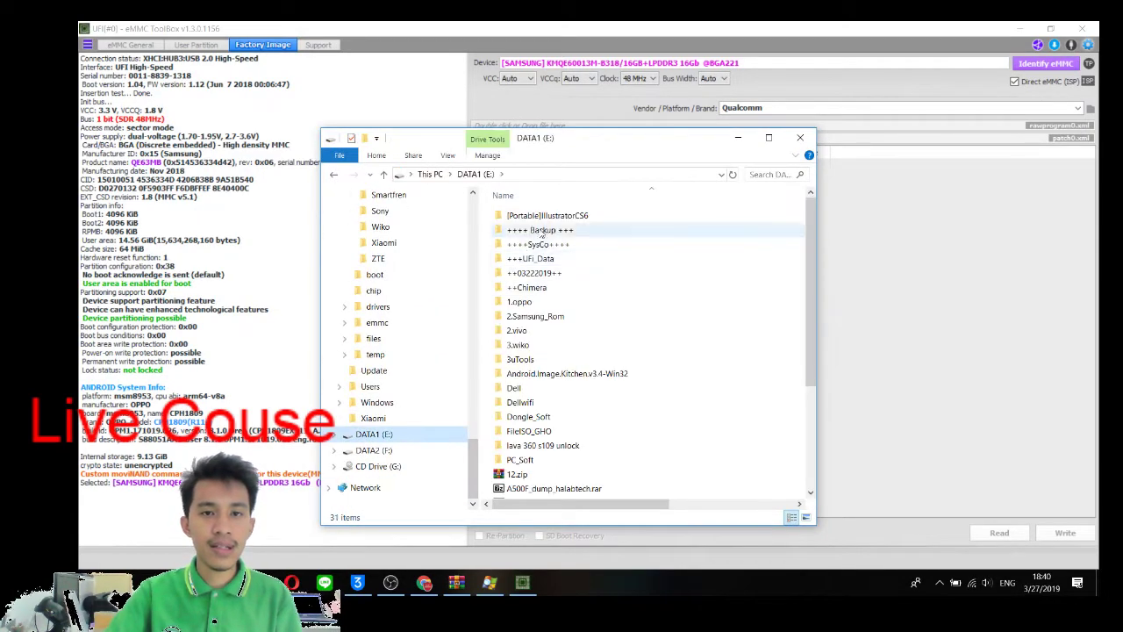
{"action": "double_click", "coordinate": [525, 301]}
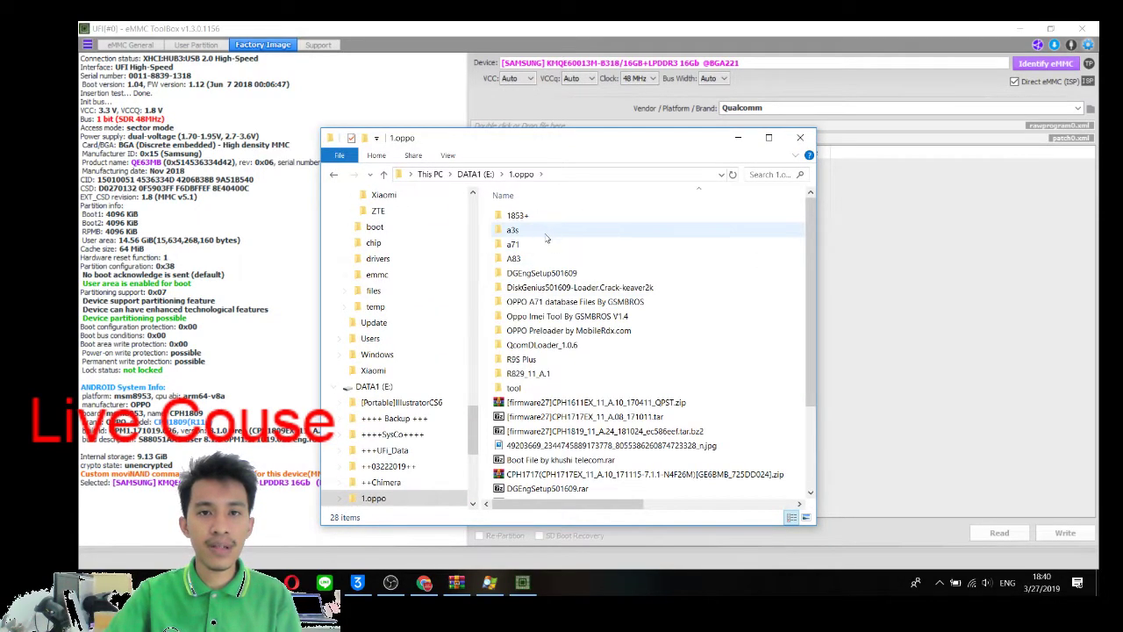
{"action": "double_click", "coordinate": [540, 233]}
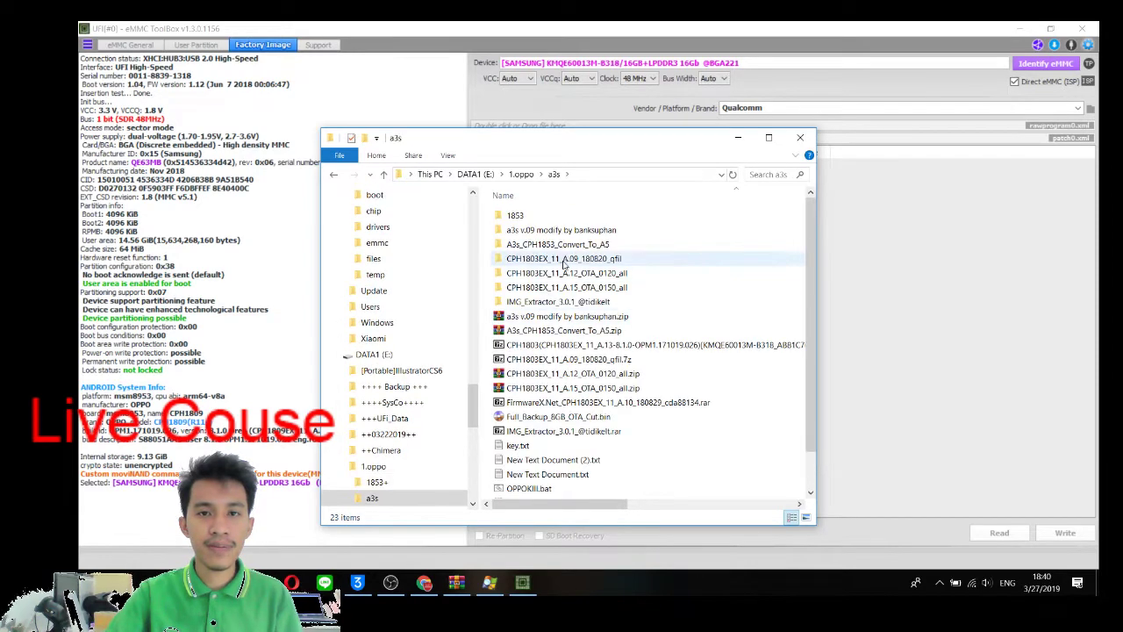
{"action": "left_click", "coordinate": [564, 259]}
{"action": "double_click", "coordinate": [565, 259]}
{"action": "key", "text": "BackSpace"}
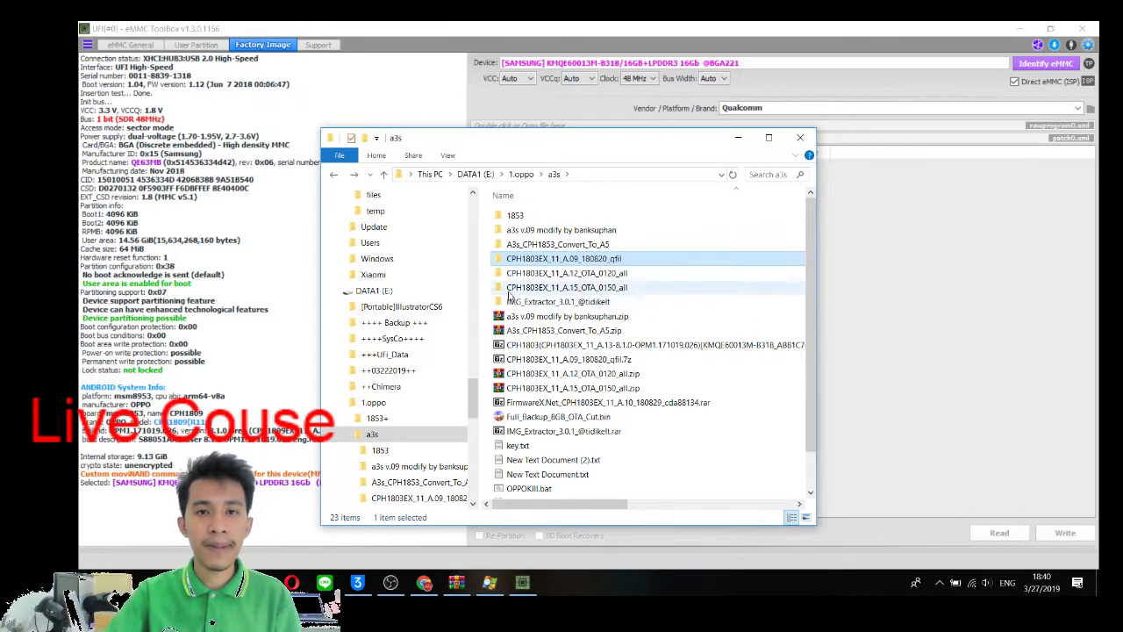
Open the A3s_CPH1853_Convert_To_A5 folder in a maximized window, look through its firmware files, and return to UFI eMMC ToolBox.
{"action": "double_click", "coordinate": [557, 244]}
{"action": "double_click", "coordinate": [592, 140]}
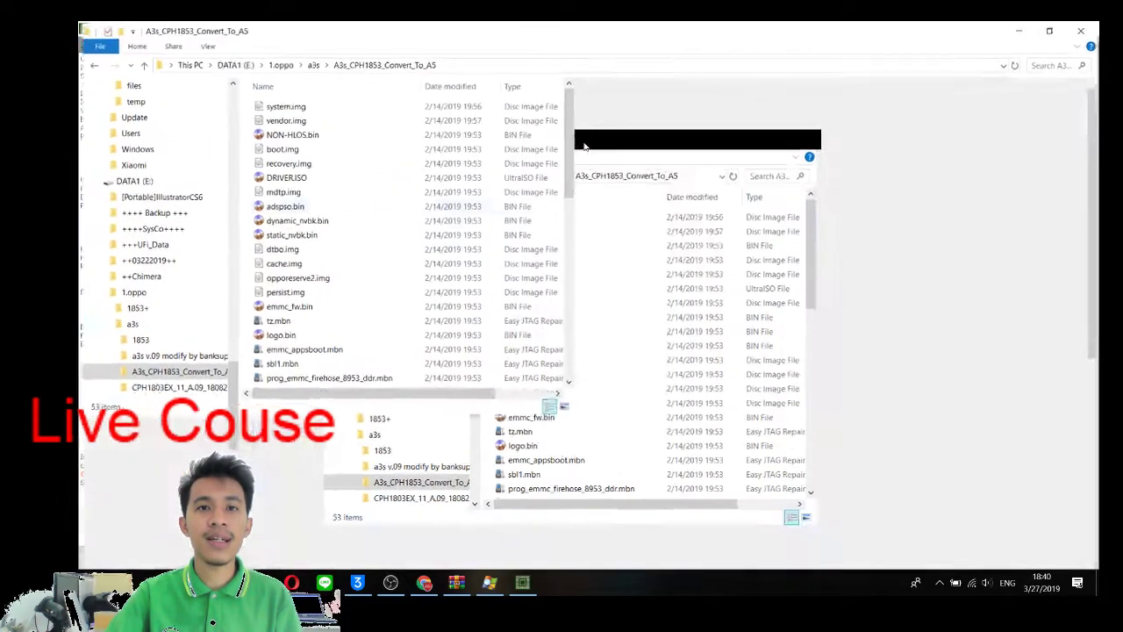
{"action": "mouse_move", "coordinate": [1093, 149]}
{"action": "left_mouse_down"}
{"action": "mouse_move", "coordinate": [1092, 342]}
{"action": "mouse_move", "coordinate": [1088, 154]}
{"action": "left_mouse_up"}
{"action": "scroll", "coordinate": [781, 281], "scroll_direction": "down", "scroll_amount": 7}
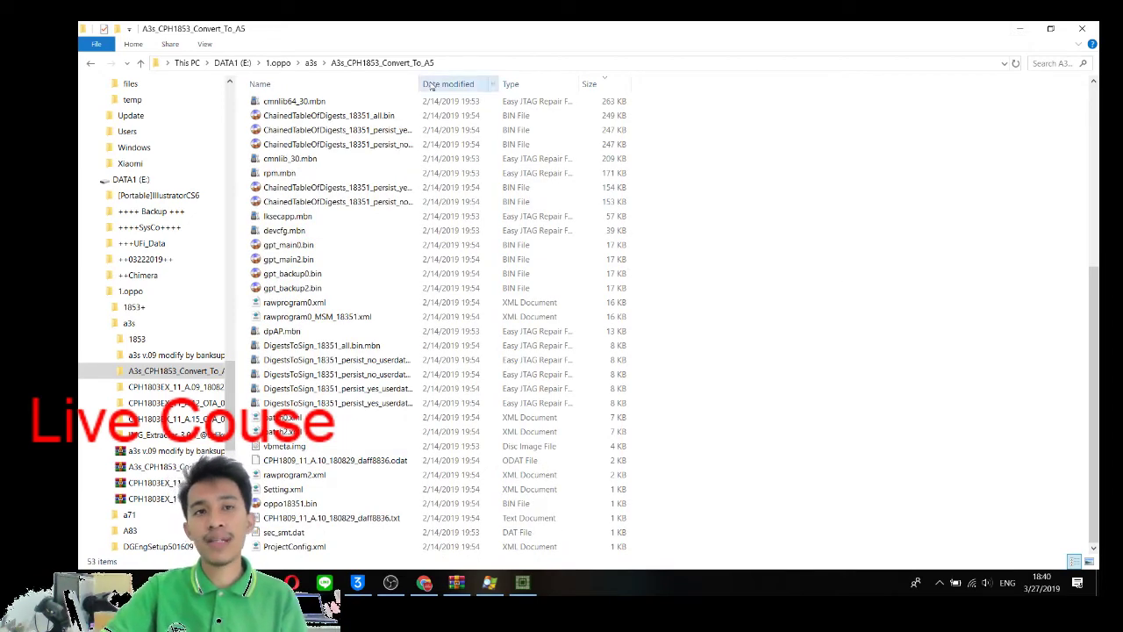
{"action": "left_click", "coordinate": [1019, 28]}
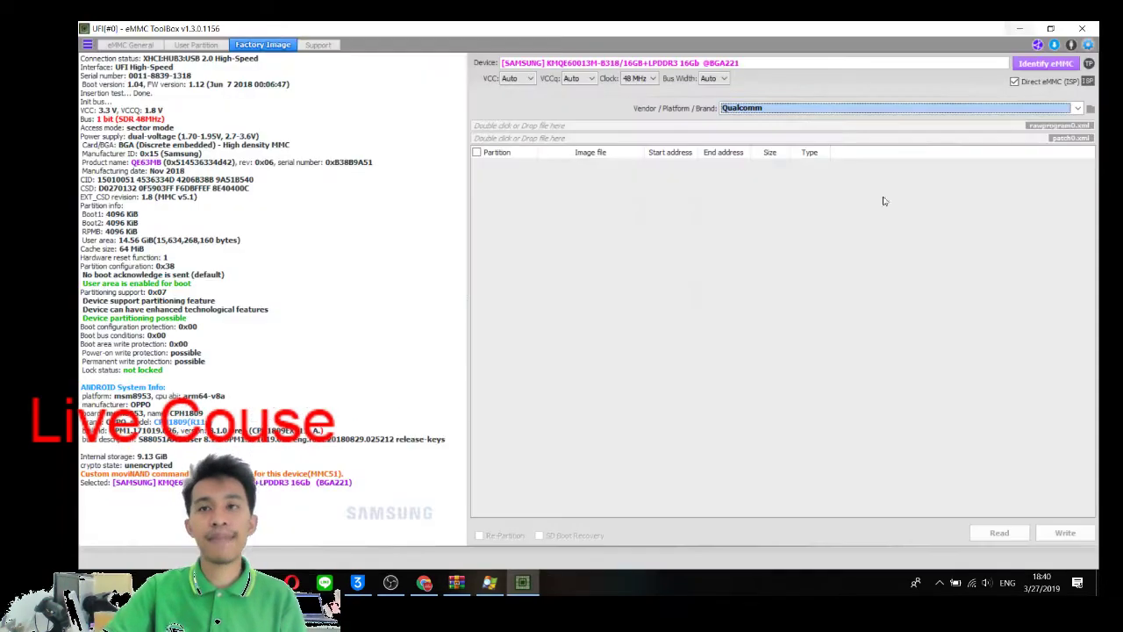
{"action": "left_click", "coordinate": [821, 329]}
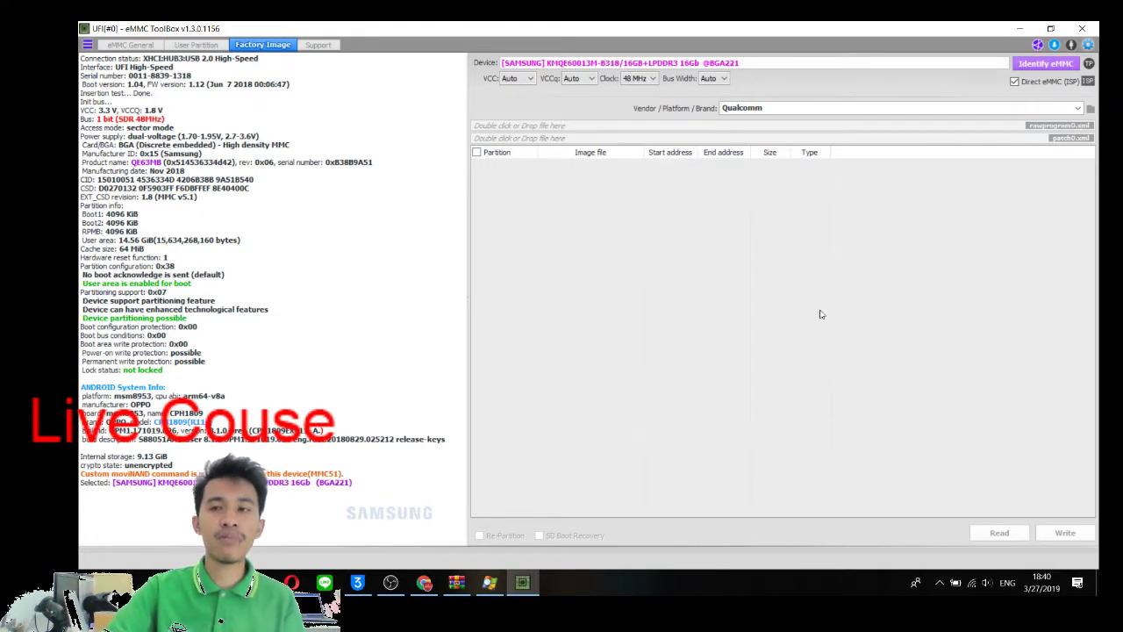
Switch the vendor/platform/brand to Oppo and check which models are offered for it.
{"action": "left_click", "coordinate": [1078, 108]}
{"action": "left_click_drag", "start_coordinate": [1078, 140], "coordinate": [1071, 279]}
{"action": "left_click", "coordinate": [807, 171]}
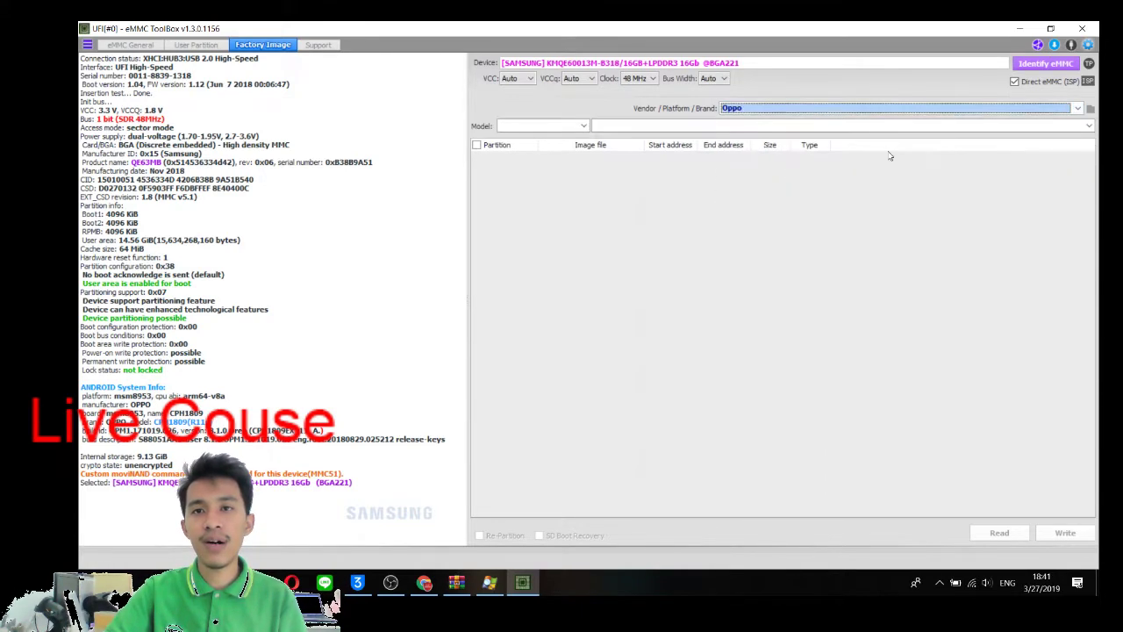
{"action": "left_click", "coordinate": [584, 126]}
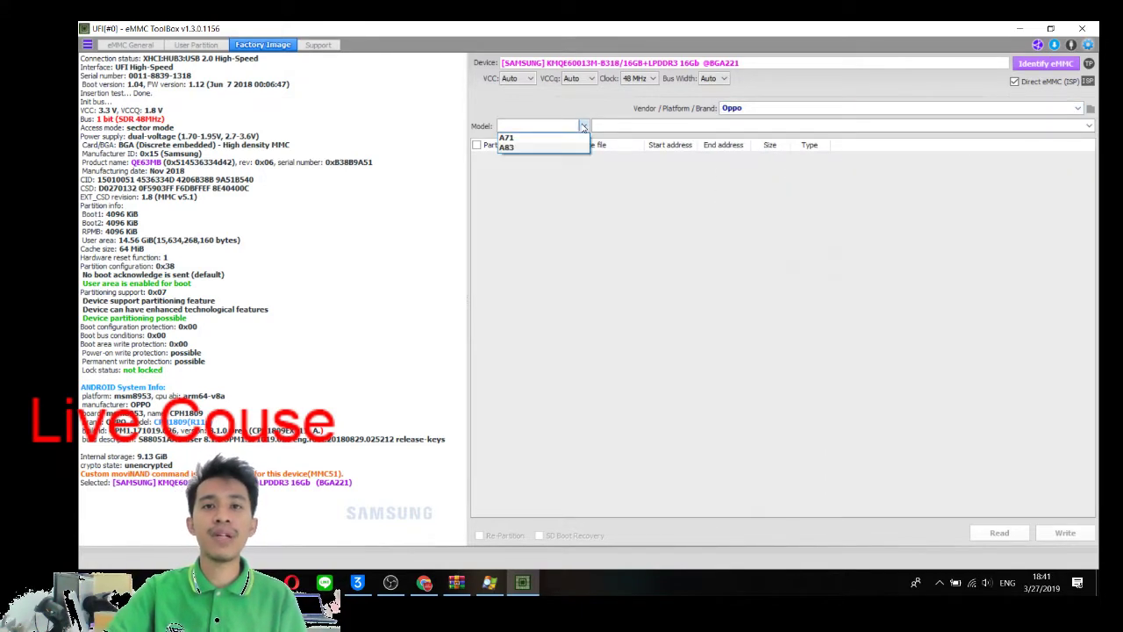
{"action": "left_click", "coordinate": [584, 126]}
Change the vendor/platform/brand from Oppo back to Qualcomm.
{"action": "left_click", "coordinate": [1077, 109]}
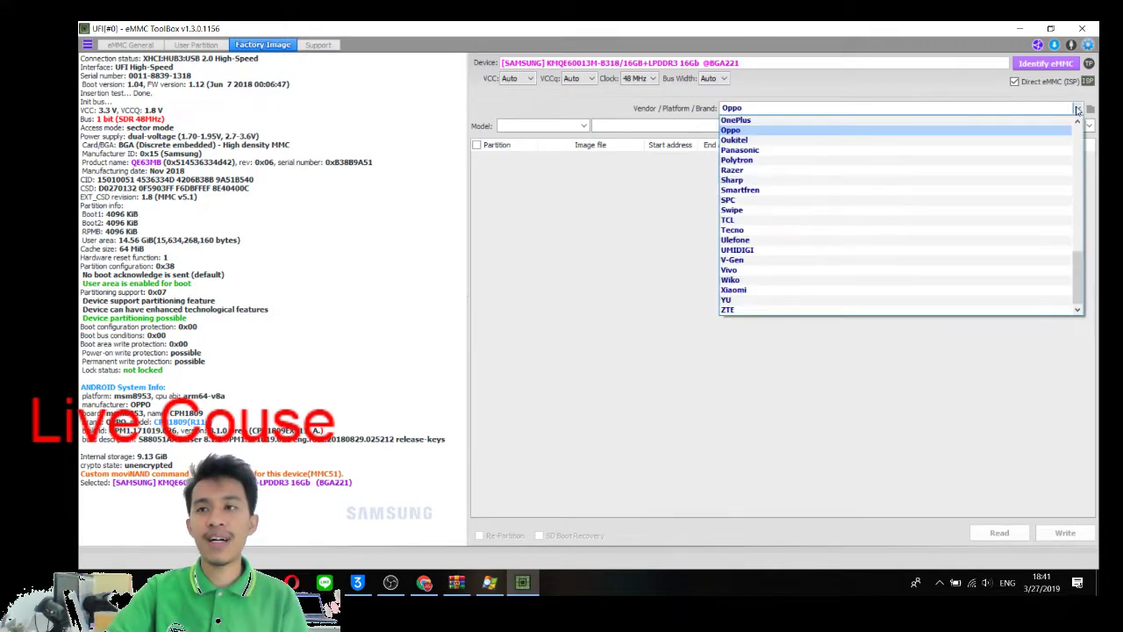
{"action": "left_click_drag", "start_coordinate": [1078, 276], "coordinate": [1078, 140]}
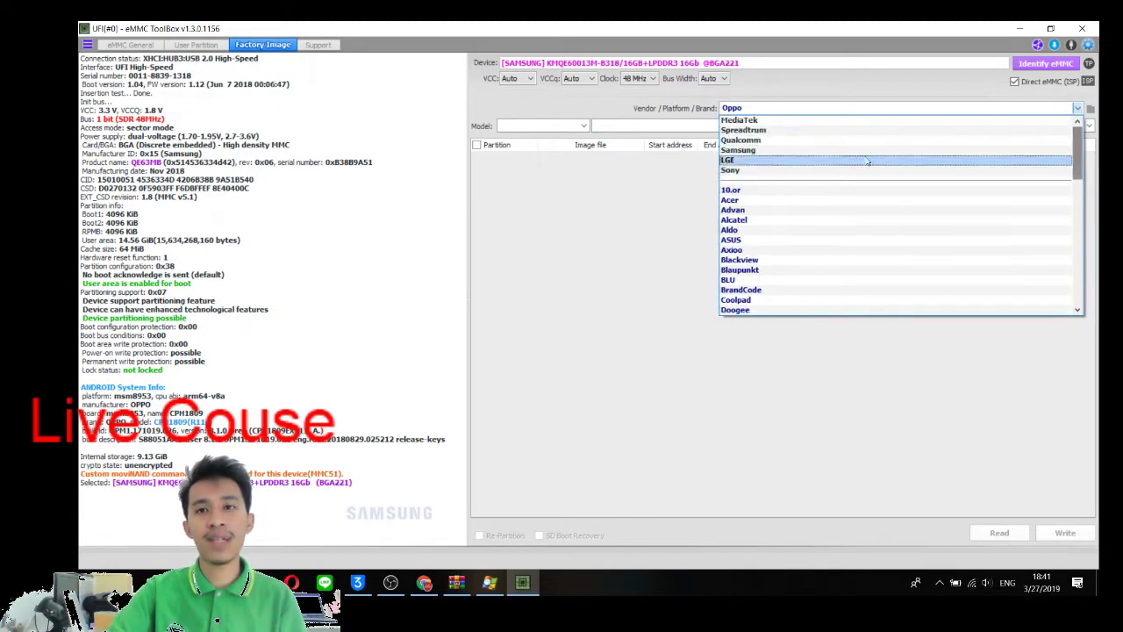
{"action": "left_click", "coordinate": [781, 142]}
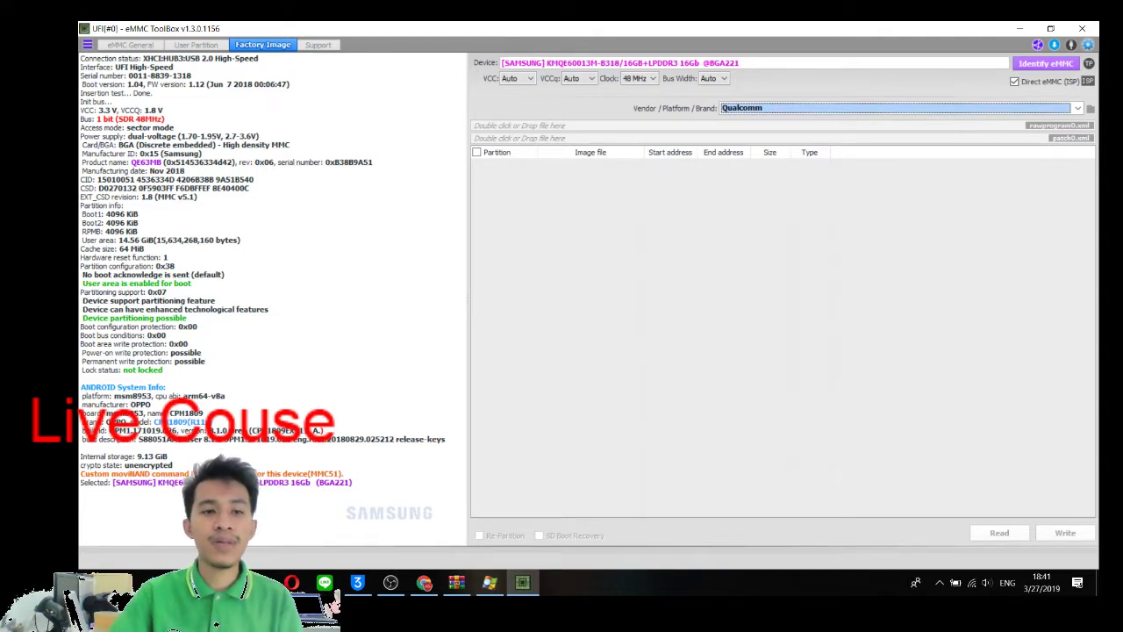
Switch to File Explorer and copy the full path of the A3s_CPH1853_Convert_To_A5 folder.
{"action": "key", "text": "alt+Tab"}
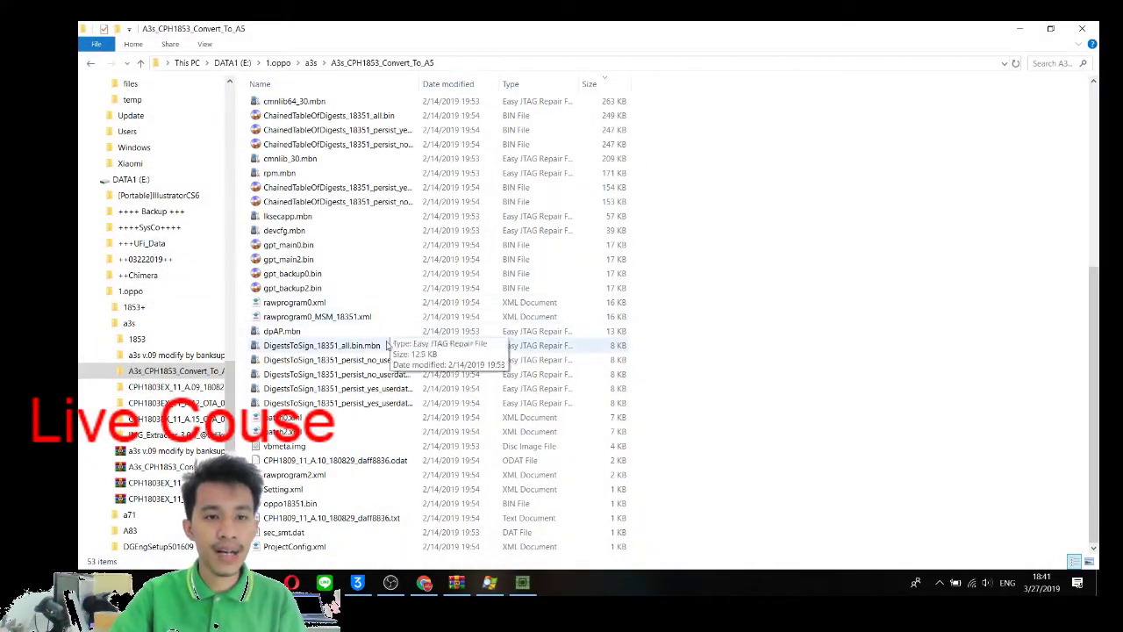
{"action": "left_click", "coordinate": [320, 461]}
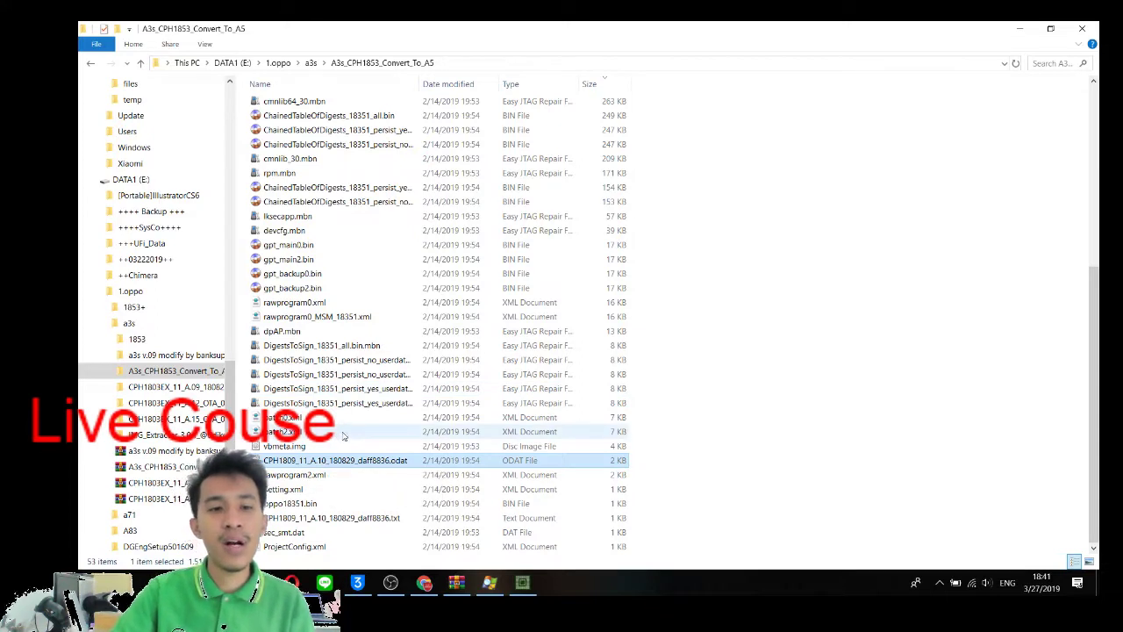
{"action": "left_click", "coordinate": [479, 63]}
{"action": "left_click", "coordinate": [478, 63]}
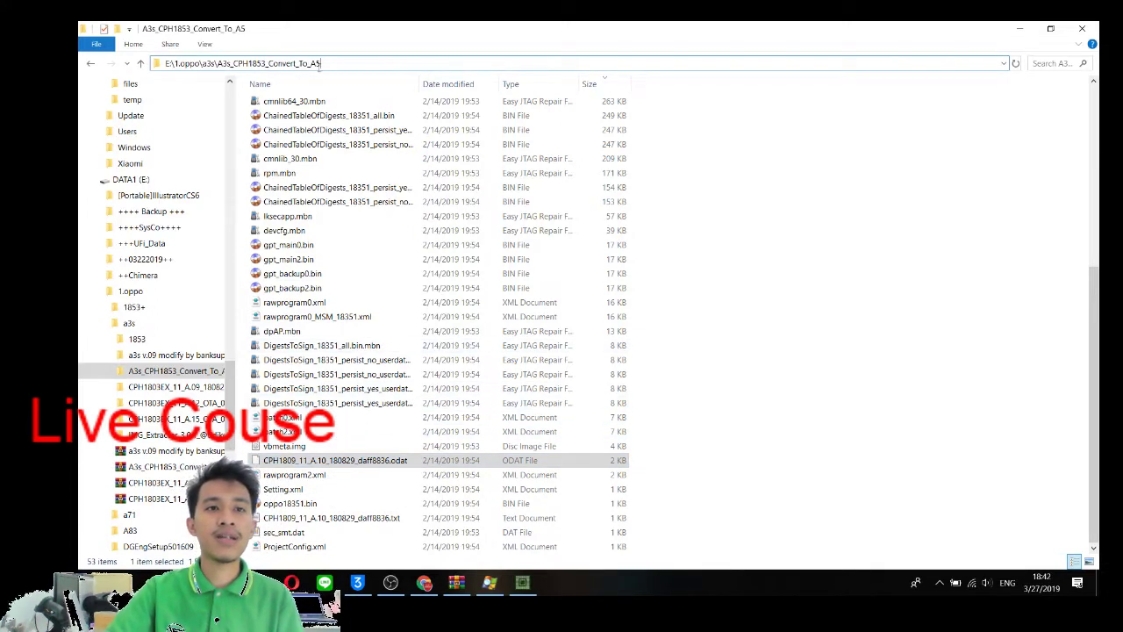
{"action": "key", "text": "ctrl+a"}
{"action": "left_click", "coordinate": [325, 63]}
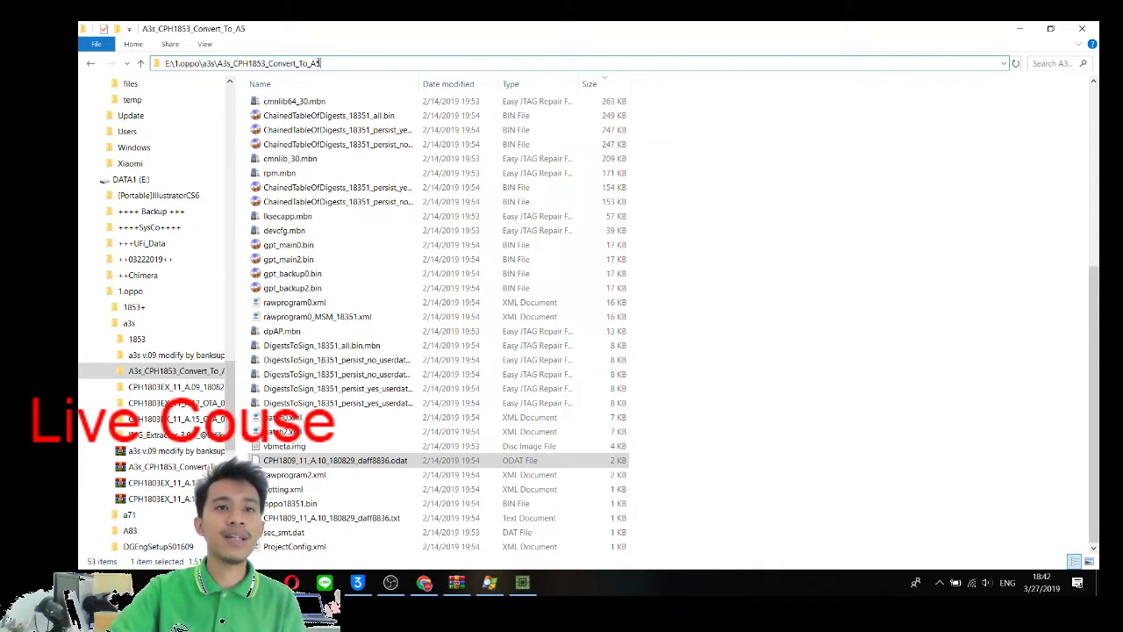
{"action": "left_click", "coordinate": [227, 63]}
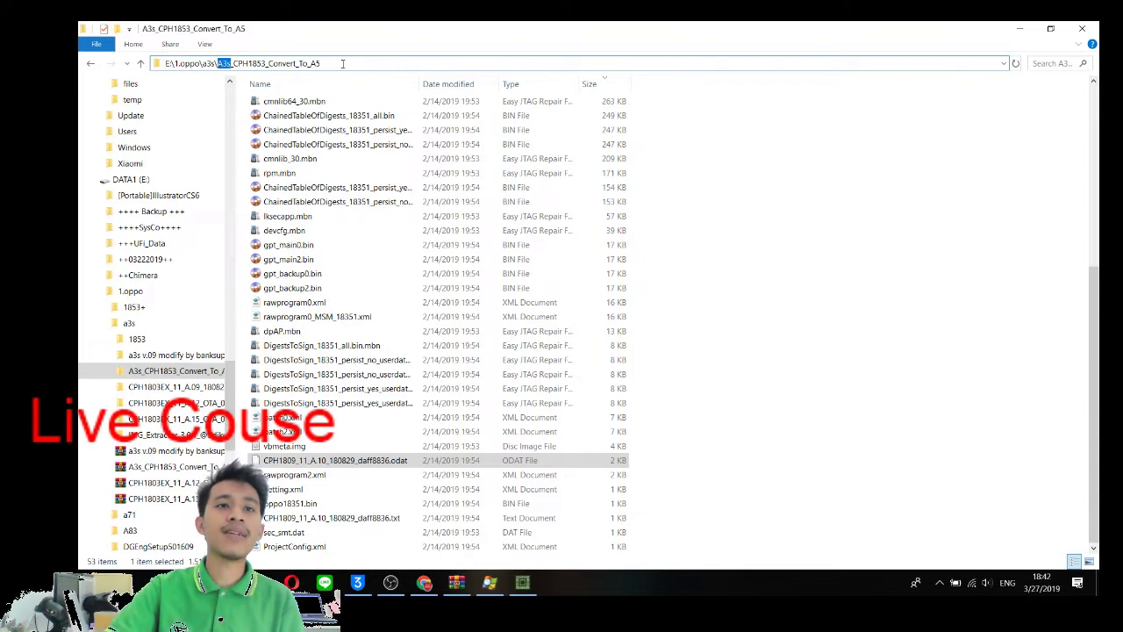
{"action": "key", "text": "End"}
{"action": "key", "text": "ctrl+a"}
{"action": "right_click", "coordinate": [247, 67]}
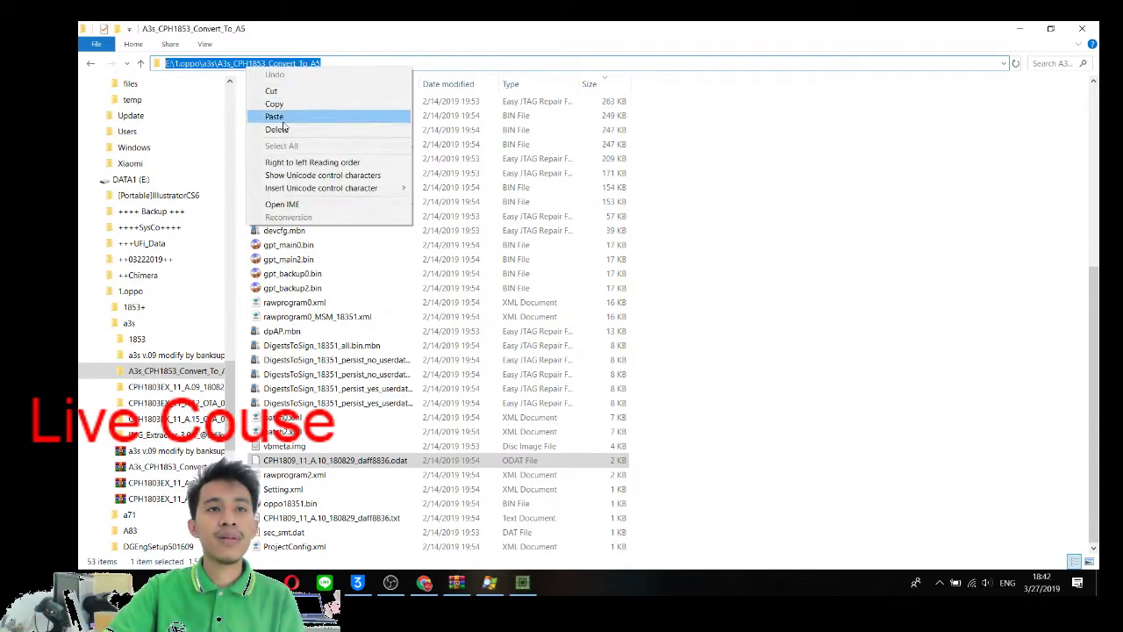
{"action": "left_click", "coordinate": [288, 106]}
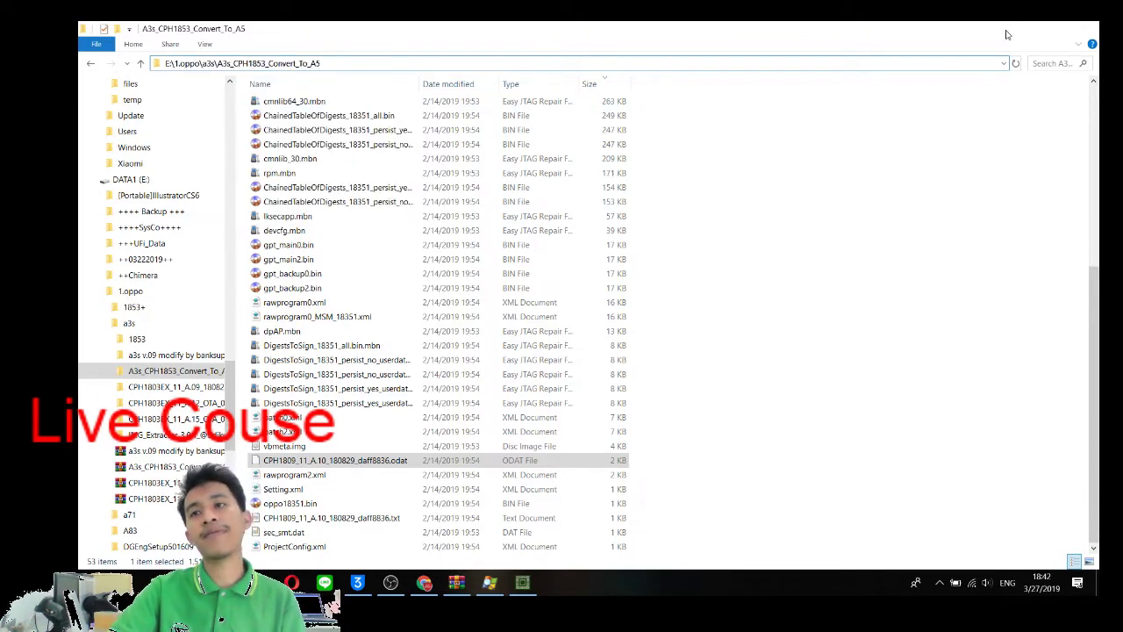
Return to UFI eMMC ToolBox and, for the rawprogram0.xml file selection, open the pasted folder path E:\1.oppo\a3s\A3s_CPH1853_Convert_To_A5.
{"action": "left_click", "coordinate": [1009, 29]}
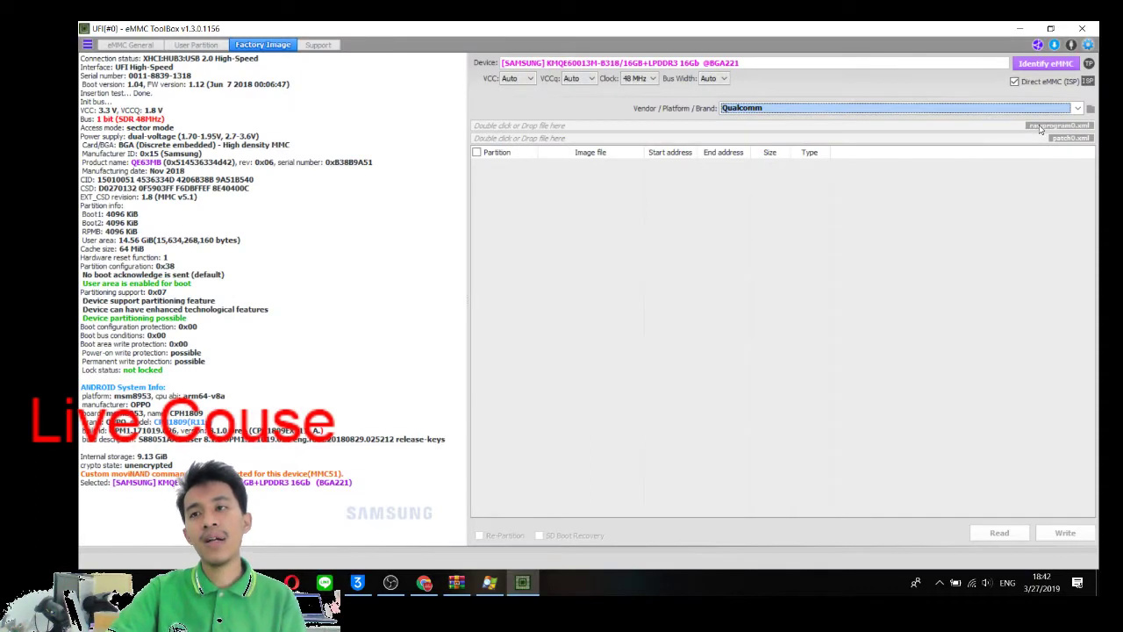
{"action": "double_click", "coordinate": [1041, 128]}
{"action": "right_click", "coordinate": [340, 370]}
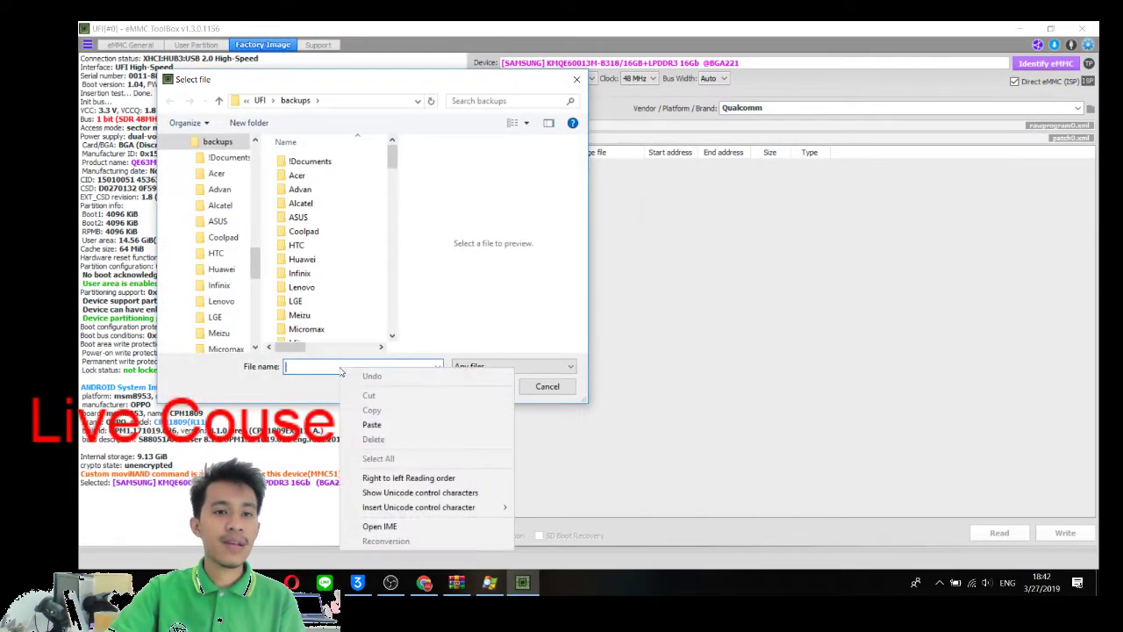
{"action": "left_click", "coordinate": [372, 424]}
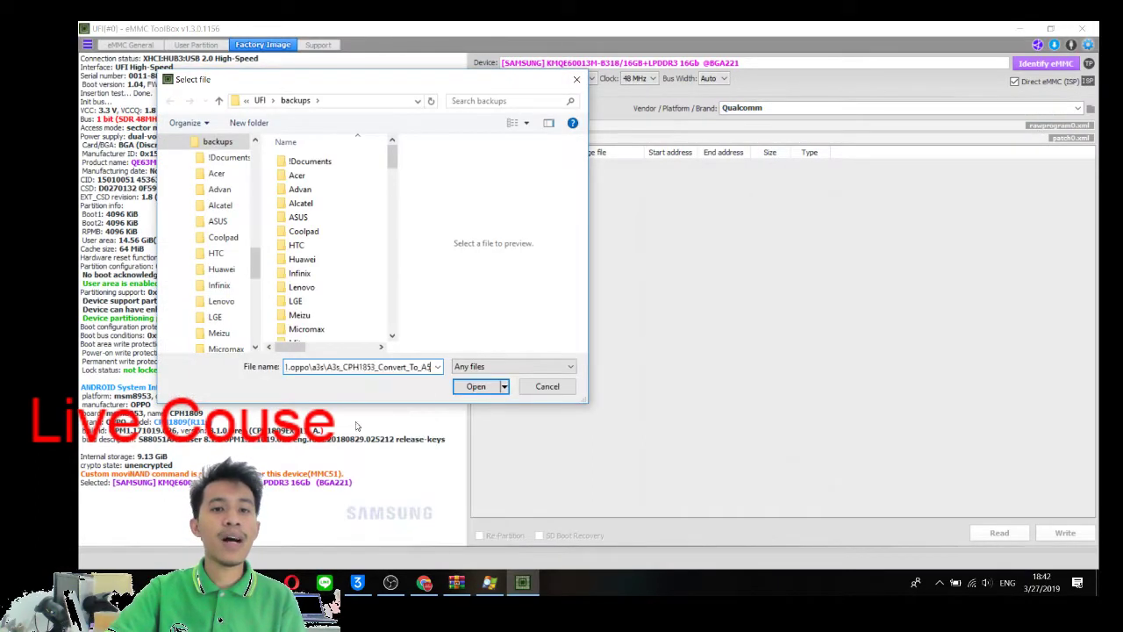
{"action": "left_click", "coordinate": [474, 392]}
Load rawprogram0.xml from the A3s_CPH1853_Convert_To_A5 folder as the factory image's partition definition.
{"action": "left_click_drag", "start_coordinate": [413, 219], "coordinate": [529, 237]}
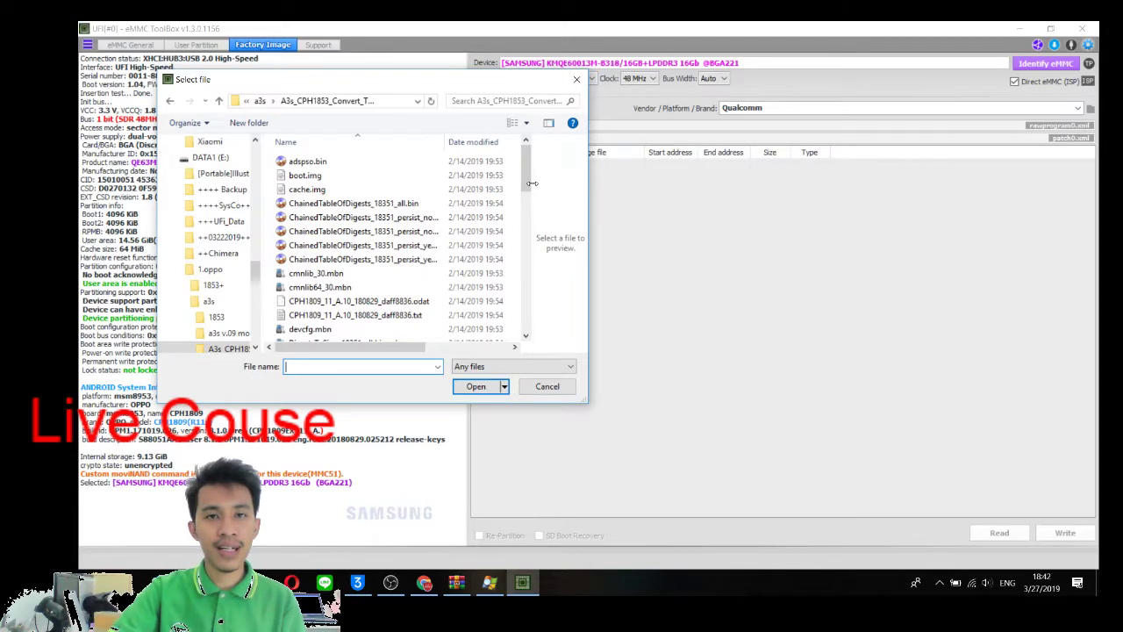
{"action": "left_click_drag", "start_coordinate": [526, 183], "coordinate": [520, 291]}
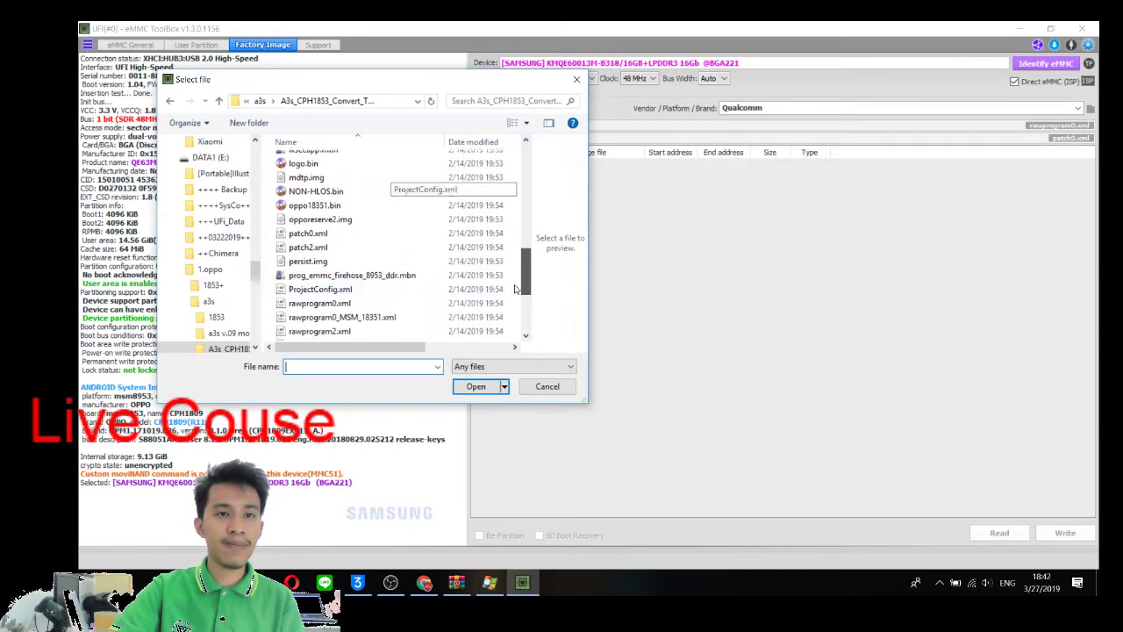
{"action": "left_click", "coordinate": [349, 307]}
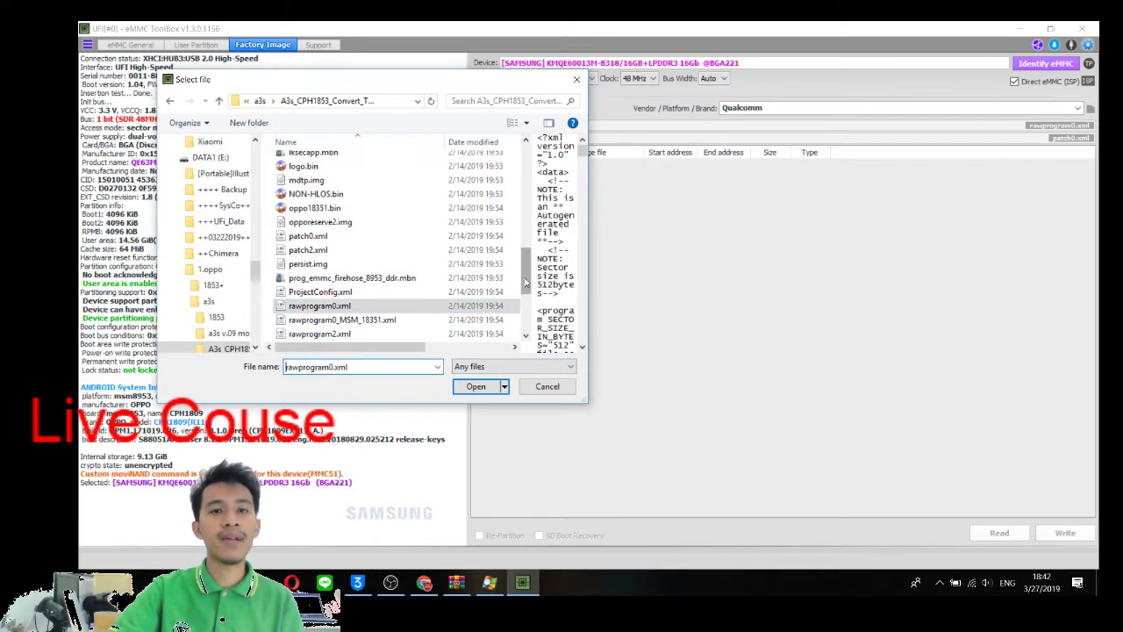
{"action": "left_click_drag", "start_coordinate": [527, 282], "coordinate": [527, 296]}
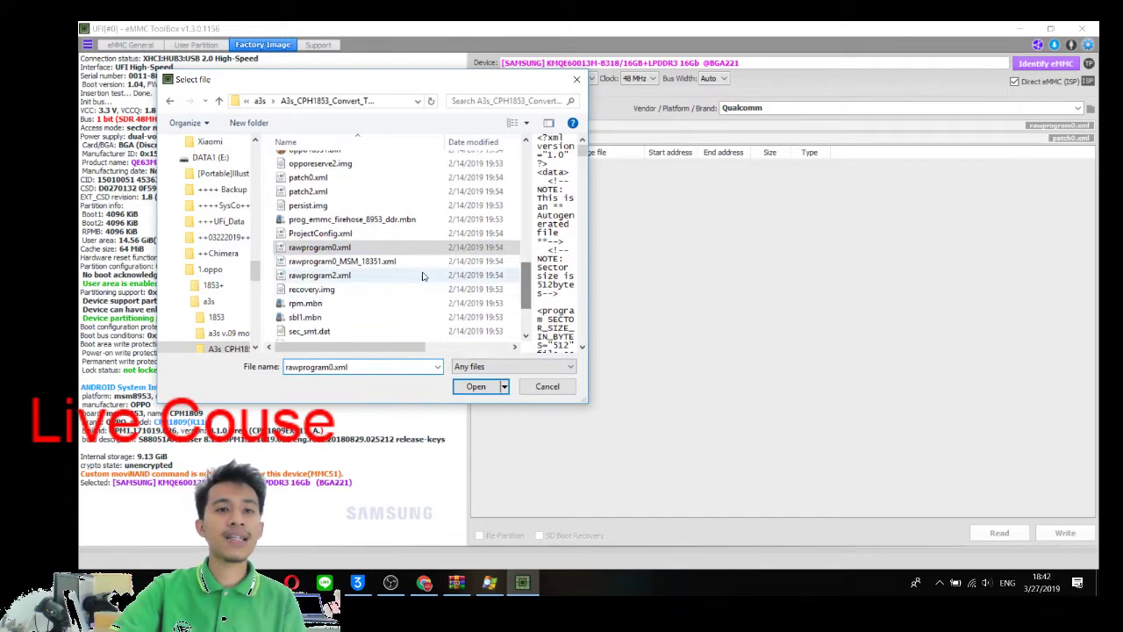
{"action": "left_click", "coordinate": [347, 249]}
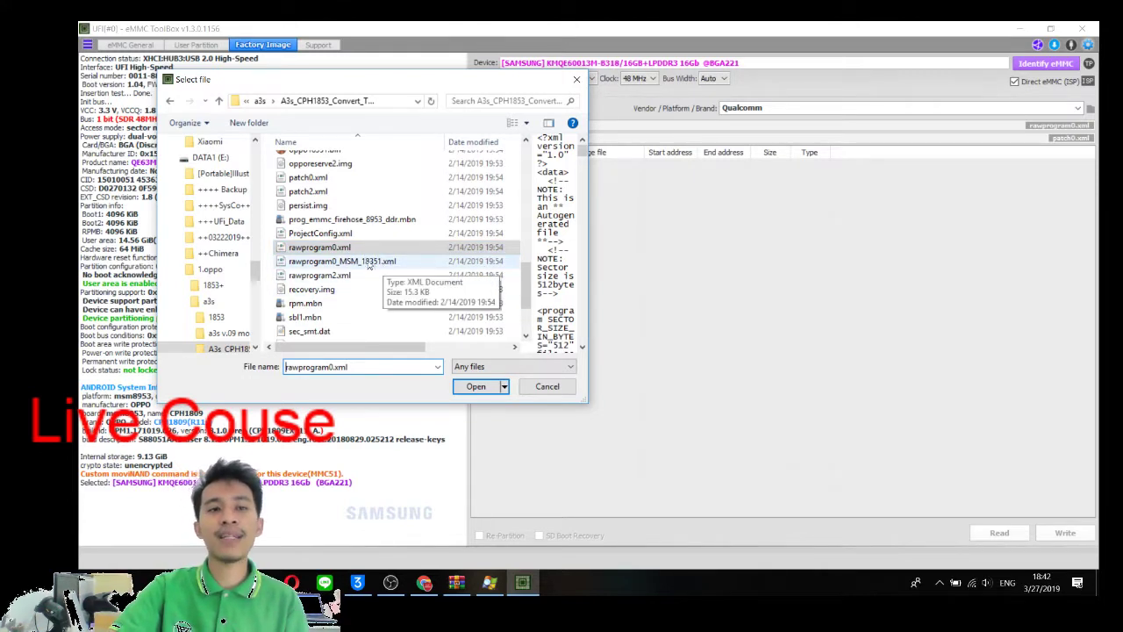
{"action": "left_click", "coordinate": [478, 388]}
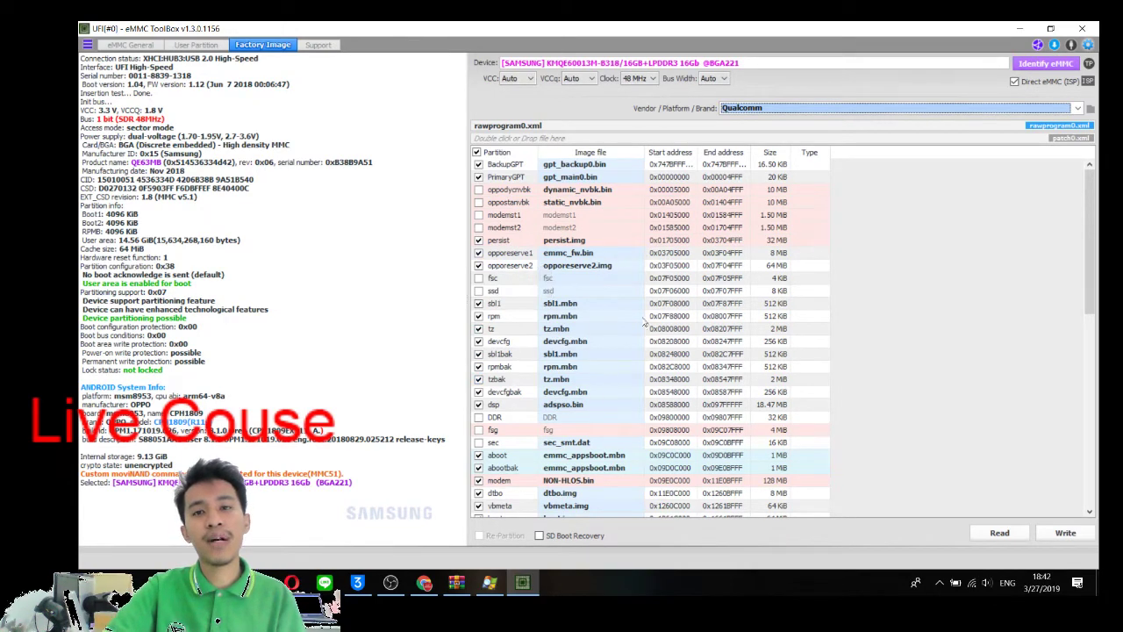
Compare the loaded partition list with the image files in the A3s_CPH1853_Convert_To_A5 folder in File Explorer and return to eMMC ToolBox.
{"action": "scroll", "coordinate": [605, 352], "scroll_direction": "down", "scroll_amount": 10}
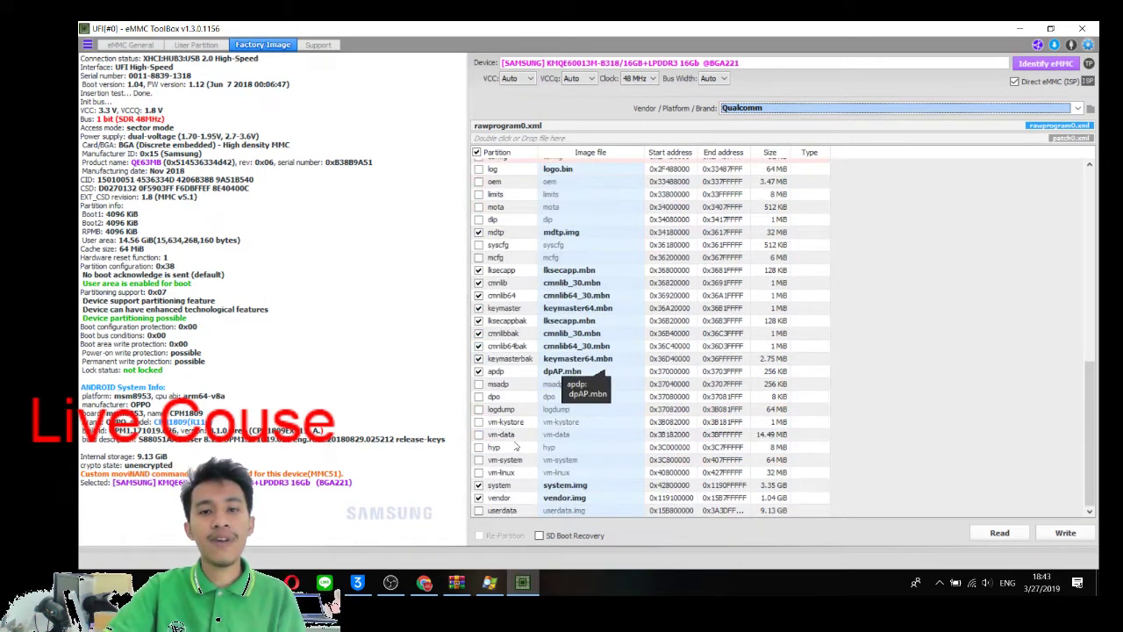
{"action": "left_click", "coordinate": [203, 581]}
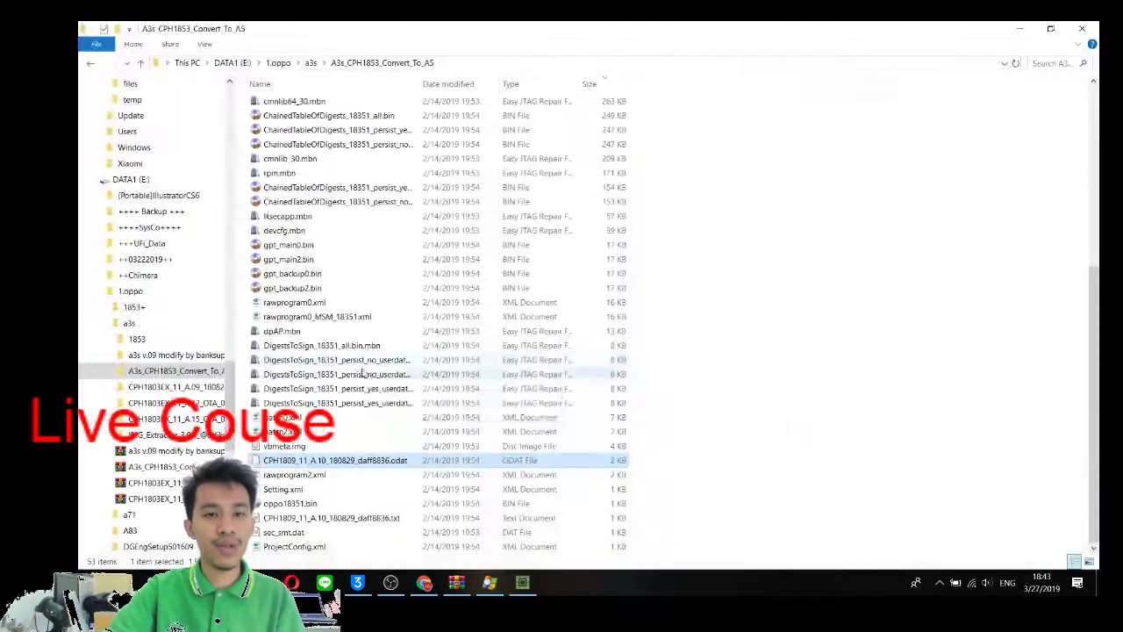
{"action": "scroll", "coordinate": [369, 373], "scroll_direction": "up", "scroll_amount": 7}
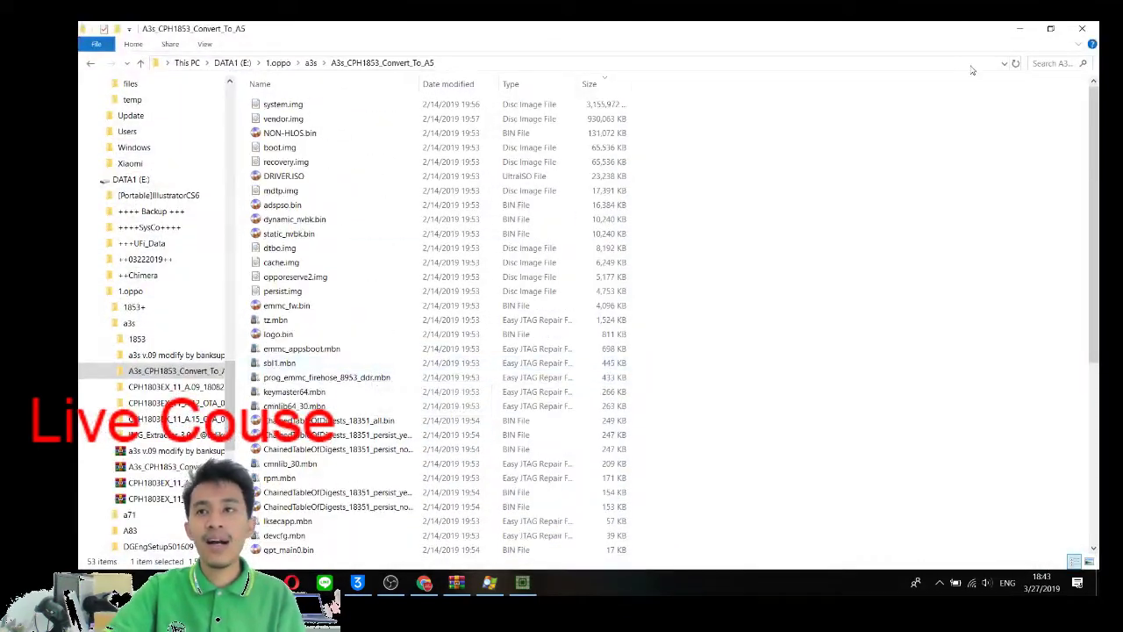
{"action": "left_click", "coordinate": [1020, 28]}
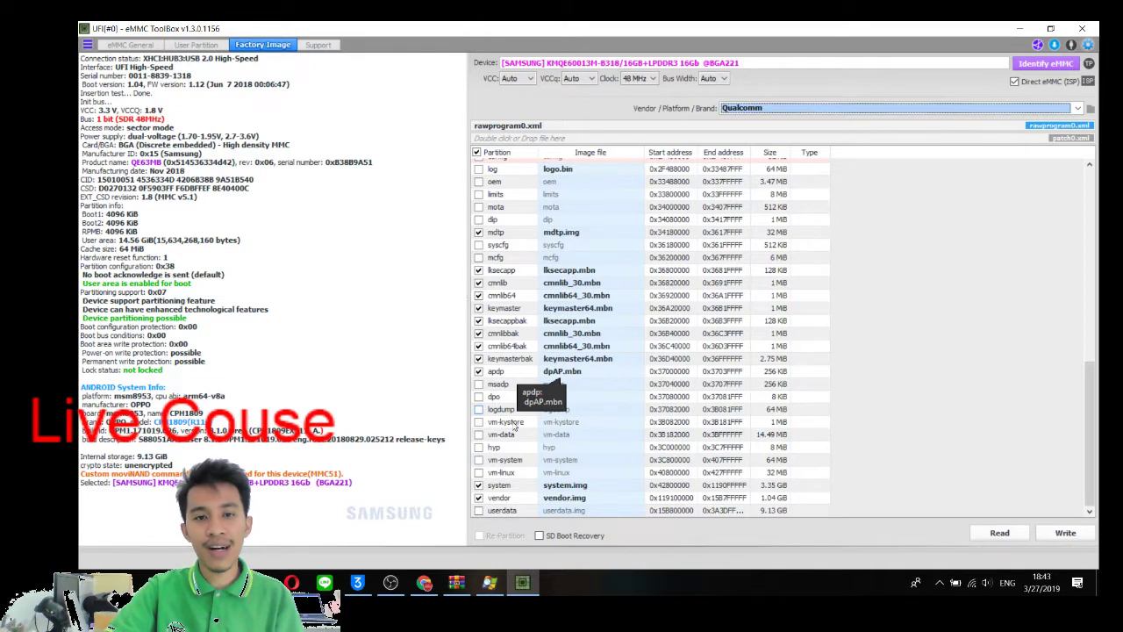
{"action": "scroll", "coordinate": [600, 394], "scroll_direction": "up", "scroll_amount": 6}
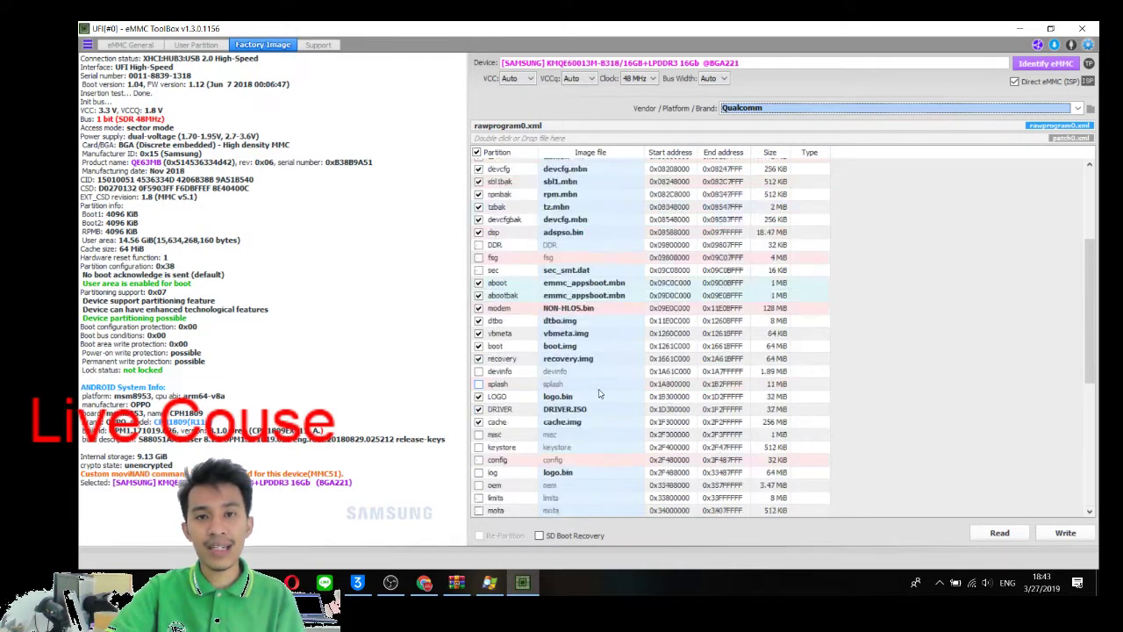
{"action": "scroll", "coordinate": [601, 394], "scroll_direction": "down", "scroll_amount": 6}
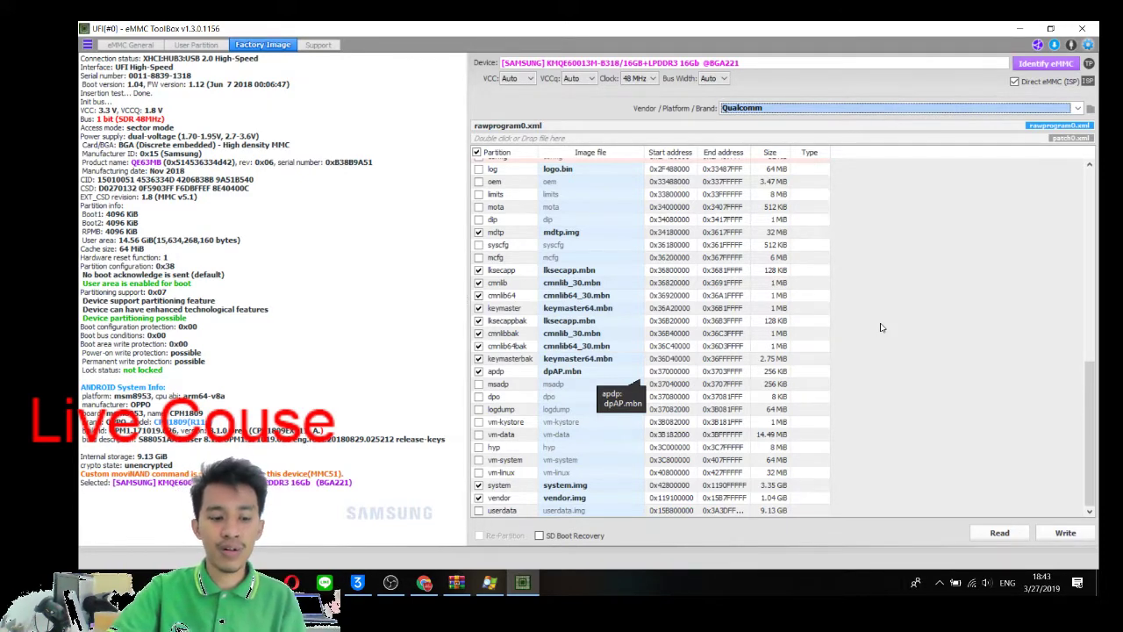
Load patch0.xml from the pasted A3s_CPH1853_Convert_To_A5 folder path as the factory image's patch file.
{"action": "left_click", "coordinate": [1062, 139]}
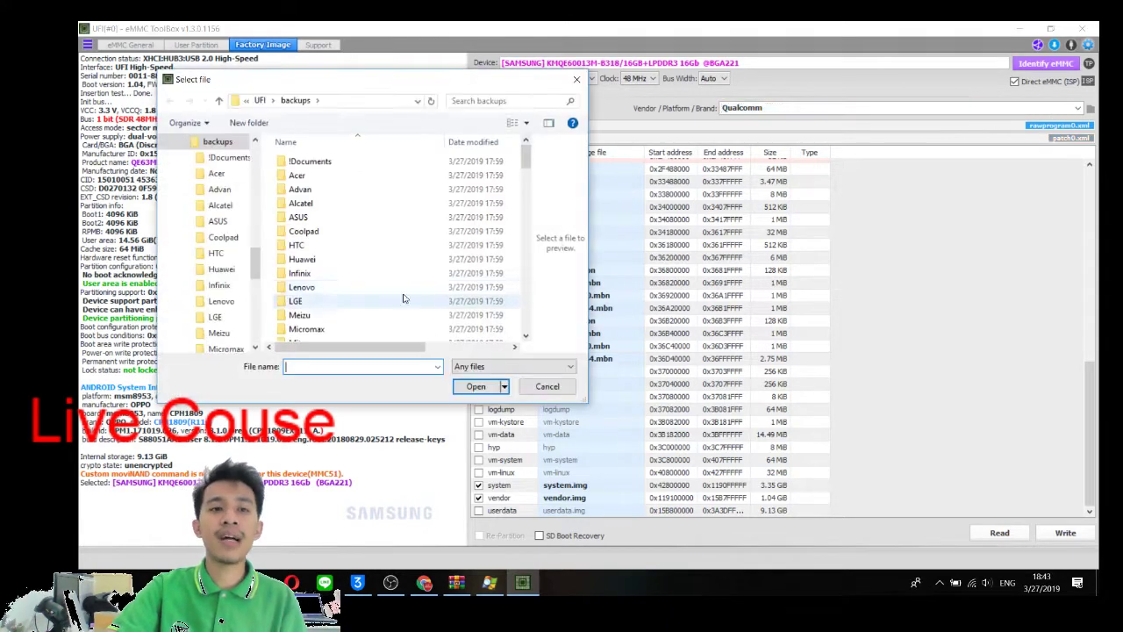
{"action": "right_click", "coordinate": [346, 368]}
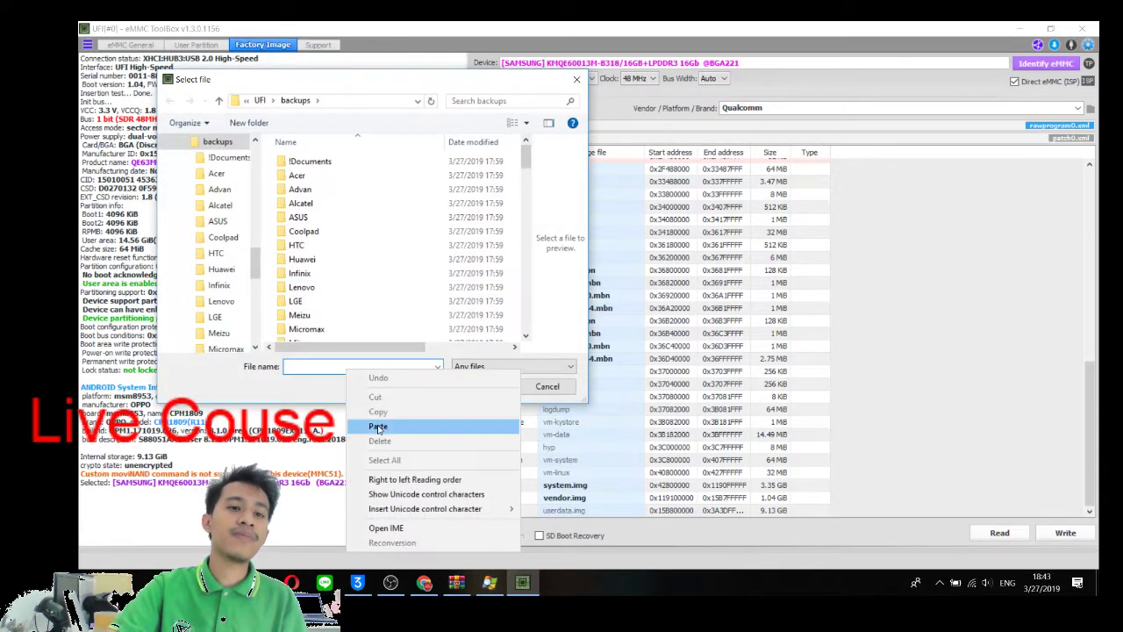
{"action": "left_click", "coordinate": [378, 428]}
{"action": "left_click", "coordinate": [474, 386]}
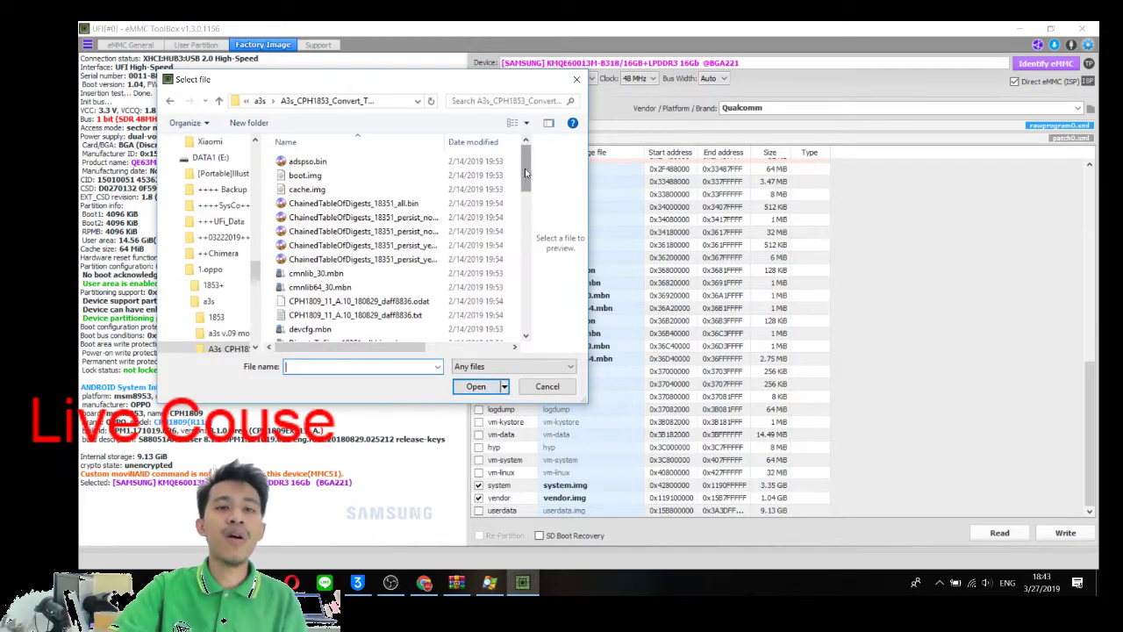
{"action": "left_click_drag", "start_coordinate": [525, 172], "coordinate": [530, 280]}
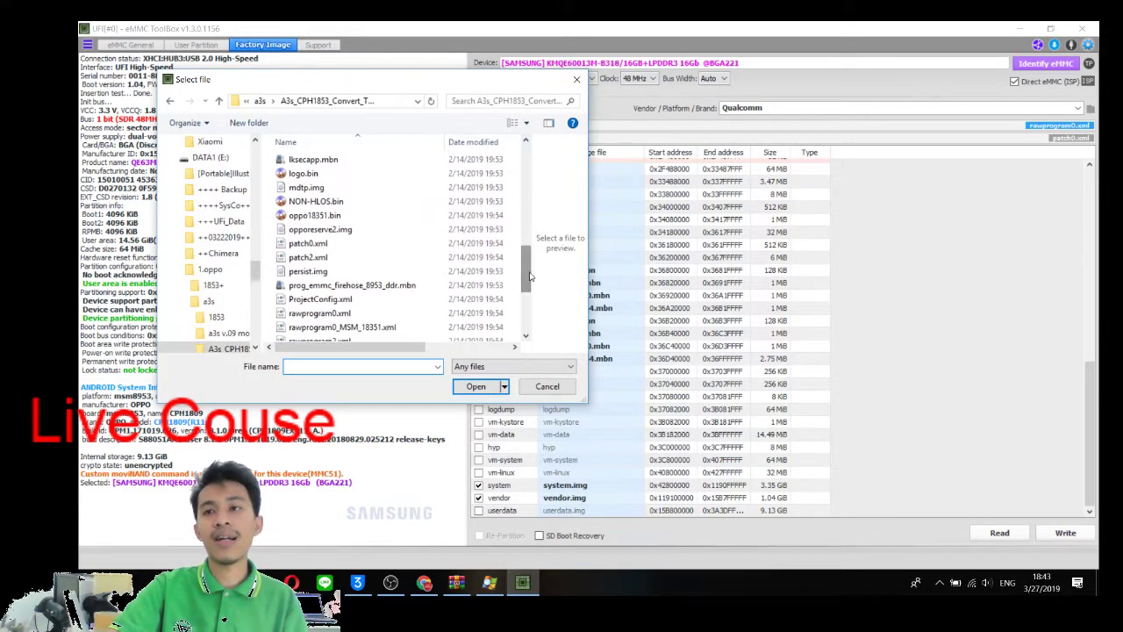
{"action": "left_click", "coordinate": [361, 245]}
{"action": "left_click", "coordinate": [474, 386]}
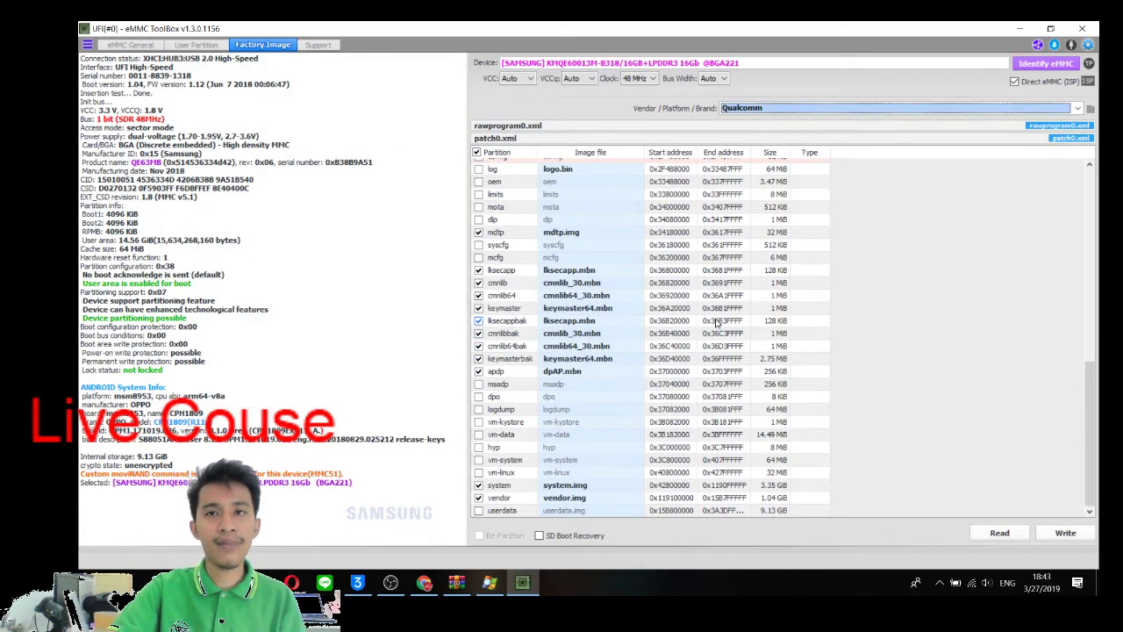
Review the partition list and try excluding the system and vendor partitions from the write selection before including both again.
{"action": "scroll", "coordinate": [909, 377], "scroll_direction": "up", "scroll_amount": 10}
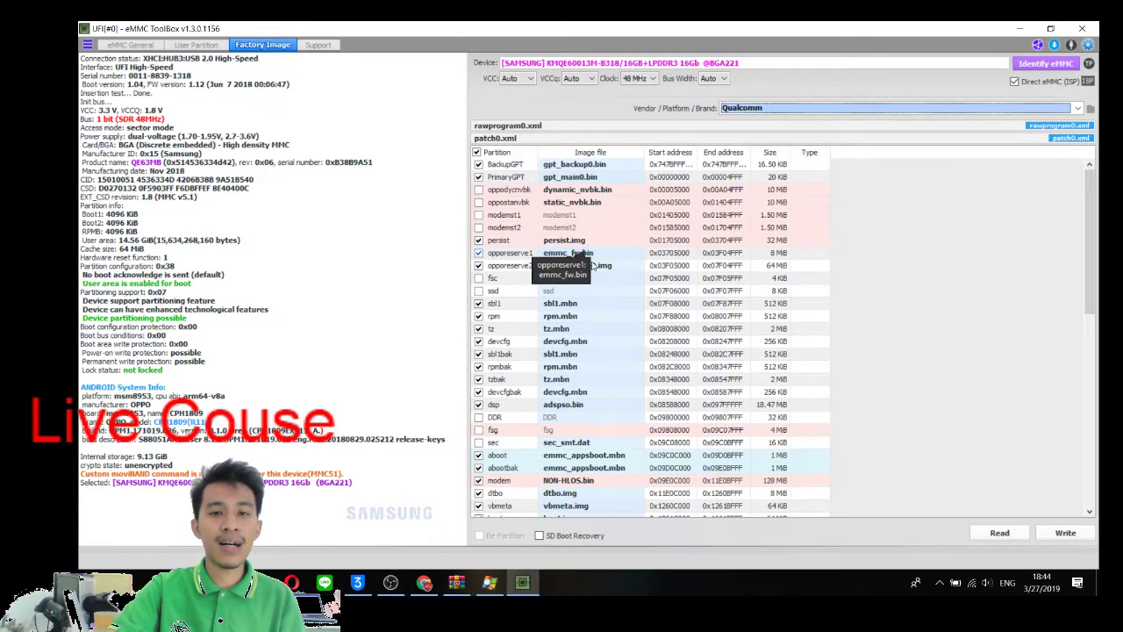
{"action": "scroll", "coordinate": [615, 325], "scroll_direction": "down", "scroll_amount": 2}
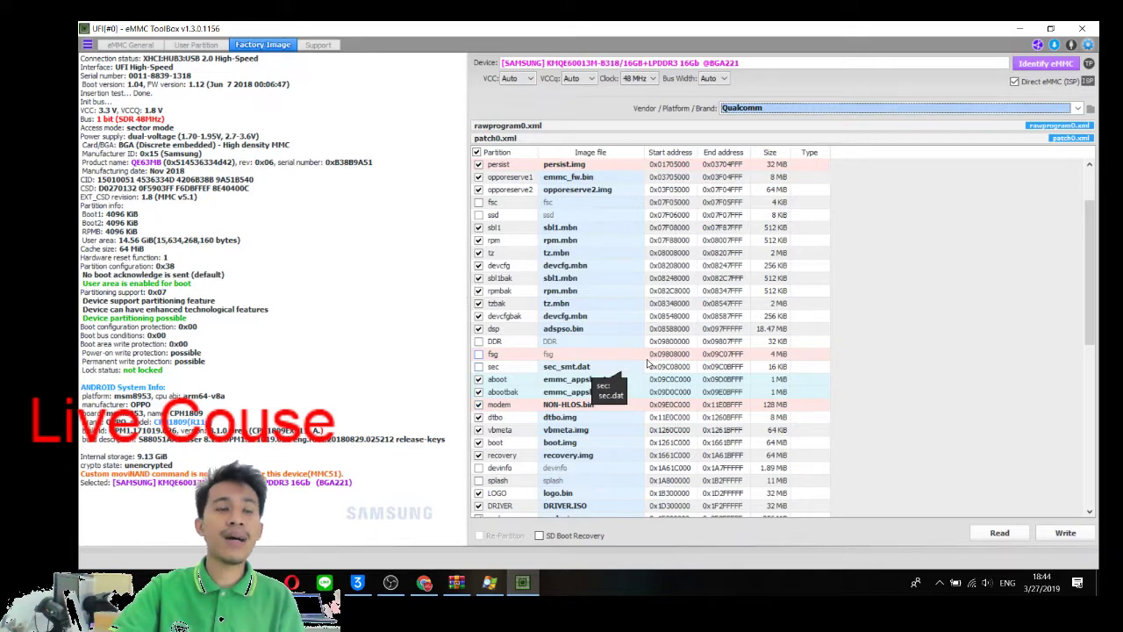
{"action": "scroll", "coordinate": [652, 368], "scroll_direction": "down", "scroll_amount": 10}
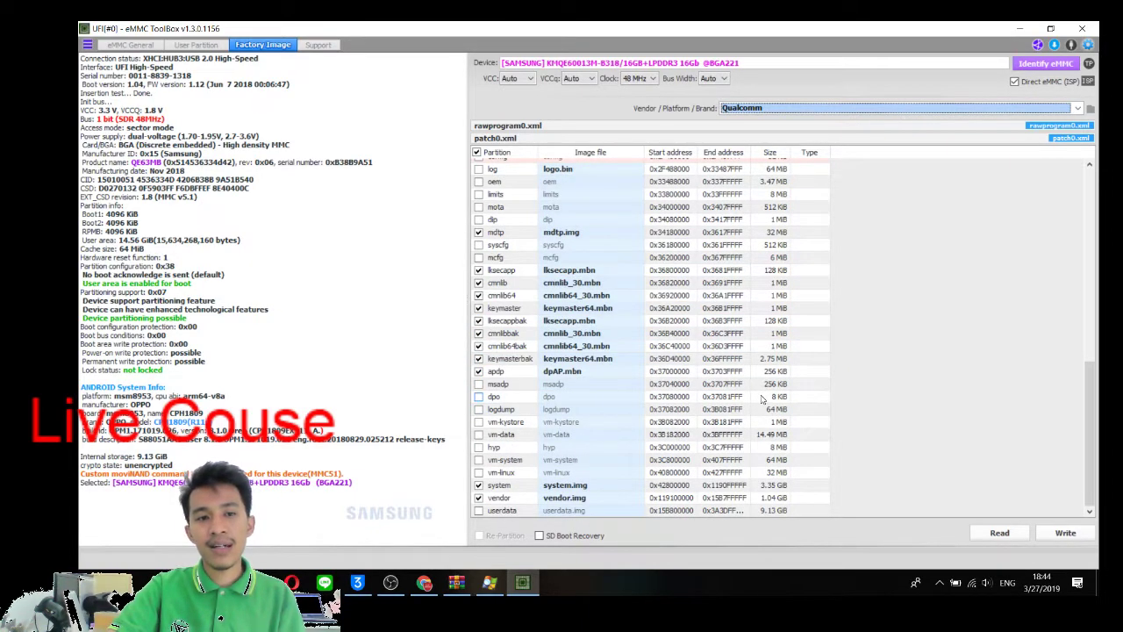
{"action": "left_click", "coordinate": [478, 486]}
{"action": "left_click", "coordinate": [478, 497]}
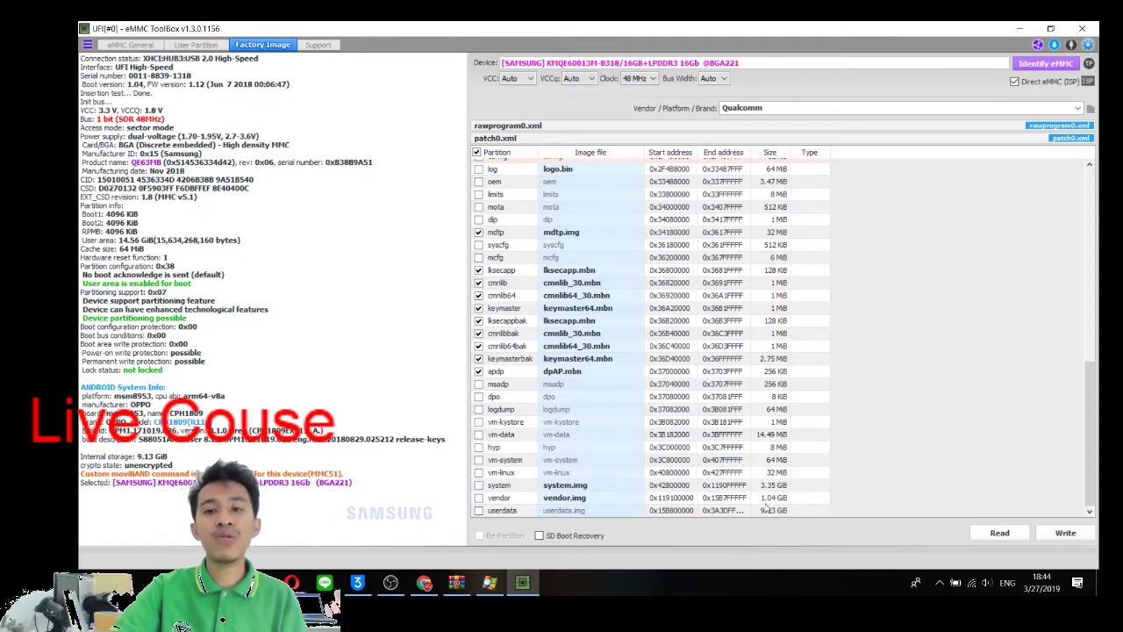
{"action": "left_click", "coordinate": [479, 486]}
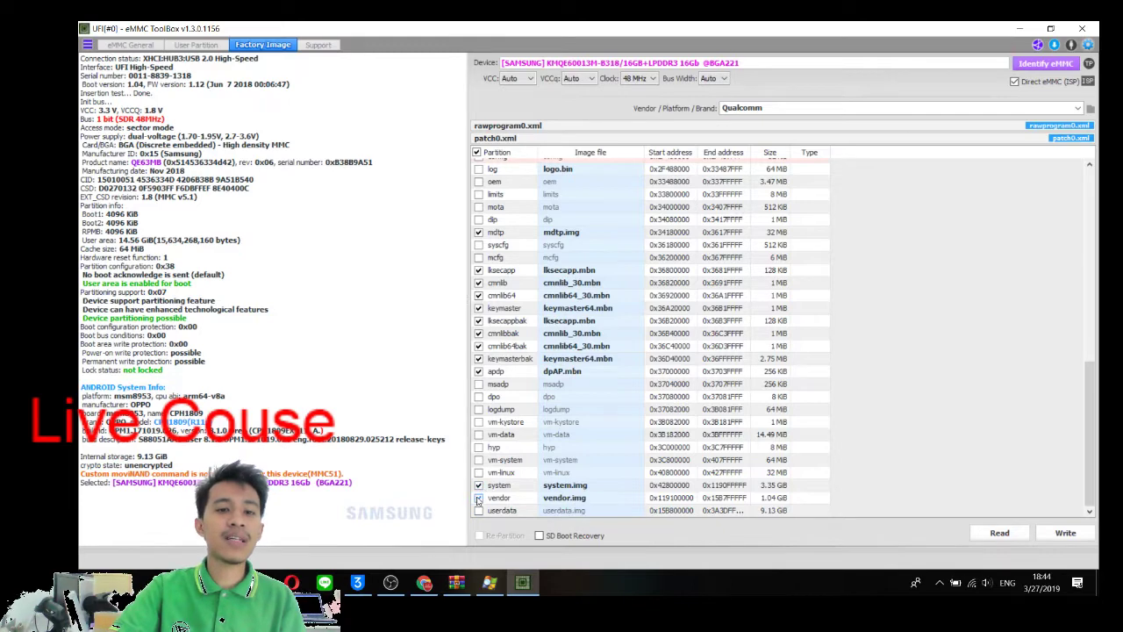
{"action": "left_click", "coordinate": [479, 498]}
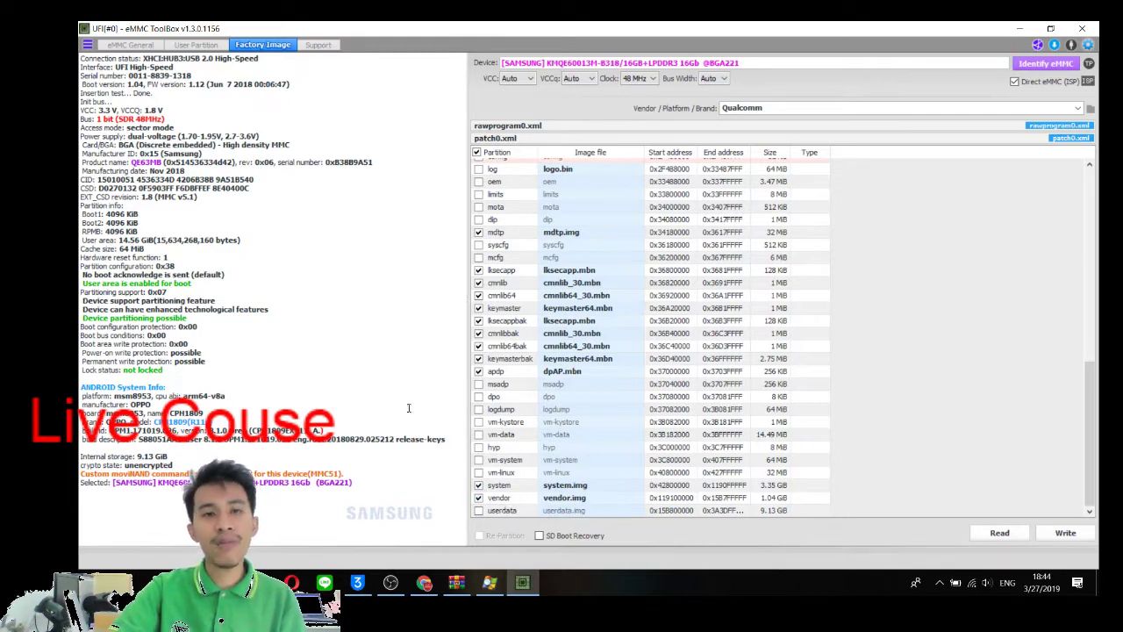
Check the special tasks offered for the user partitions, such as Factory Reset, and return to the factory image.
{"action": "left_click", "coordinate": [202, 45]}
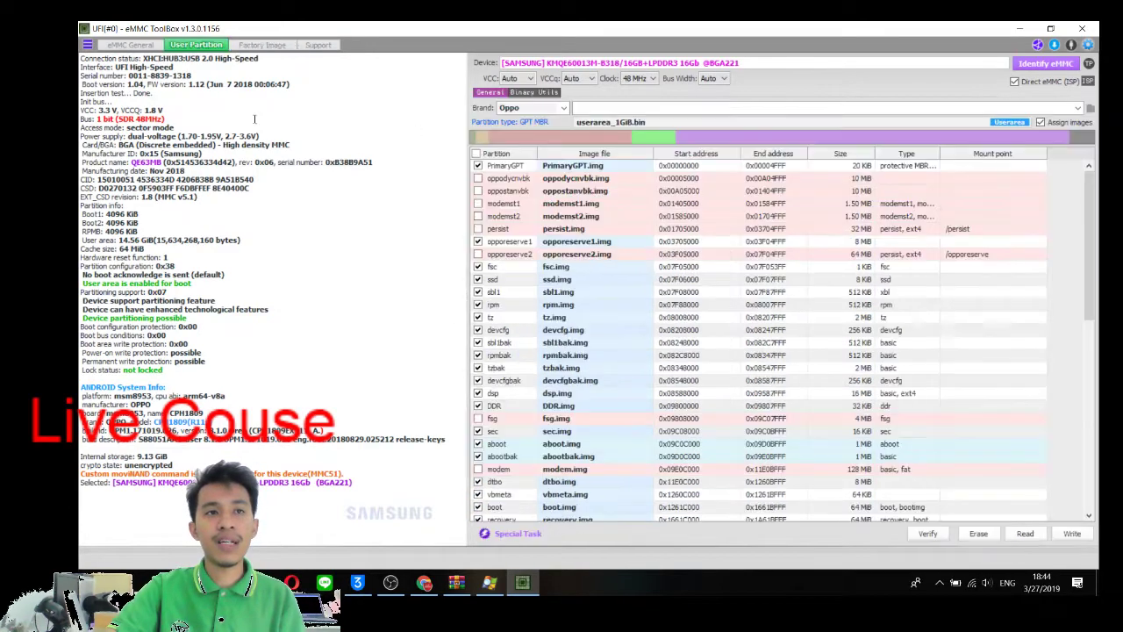
{"action": "left_click", "coordinate": [498, 531]}
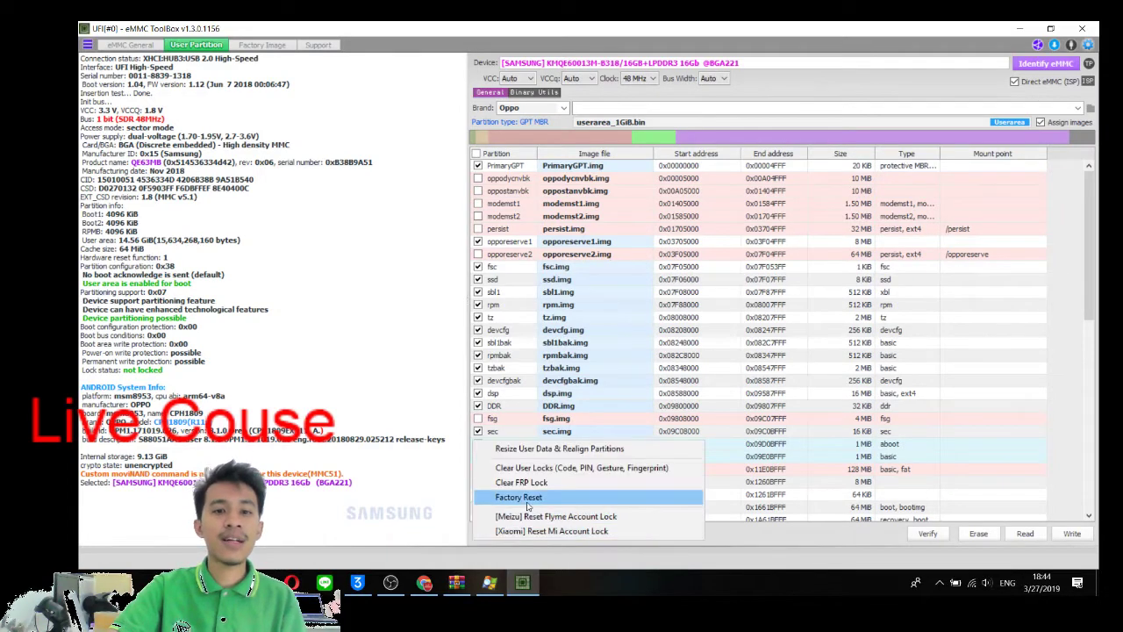
{"action": "left_click", "coordinate": [269, 48]}
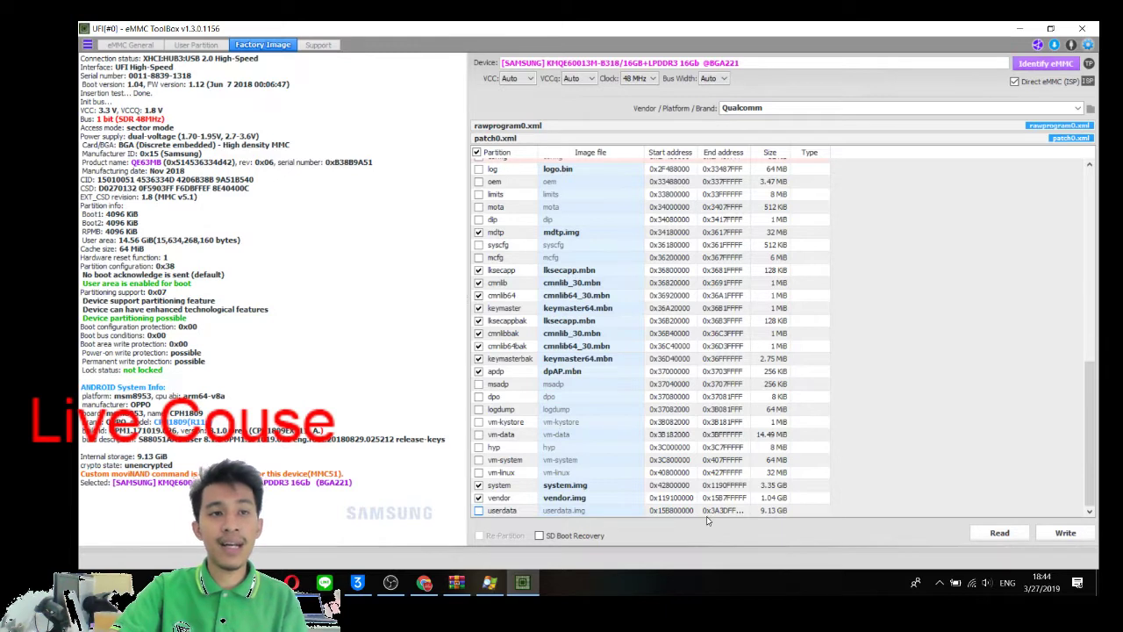
Exclude the system and vendor partitions from the selection and write the remaining selected firmware images to the eMMC.
{"action": "left_click", "coordinate": [478, 486]}
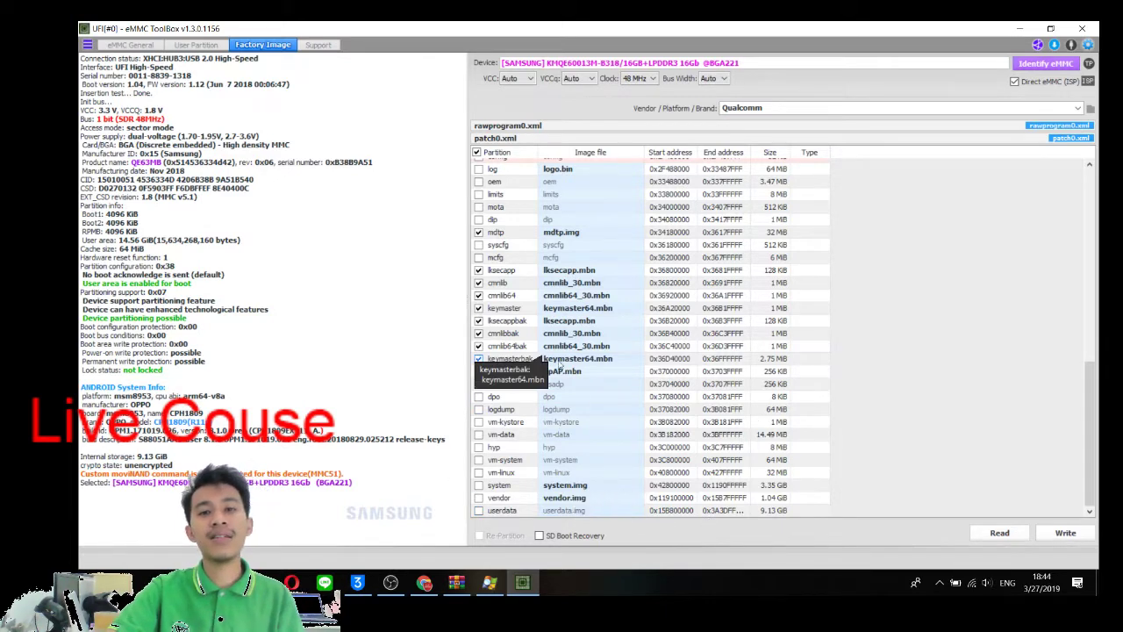
{"action": "left_click", "coordinate": [1067, 535]}
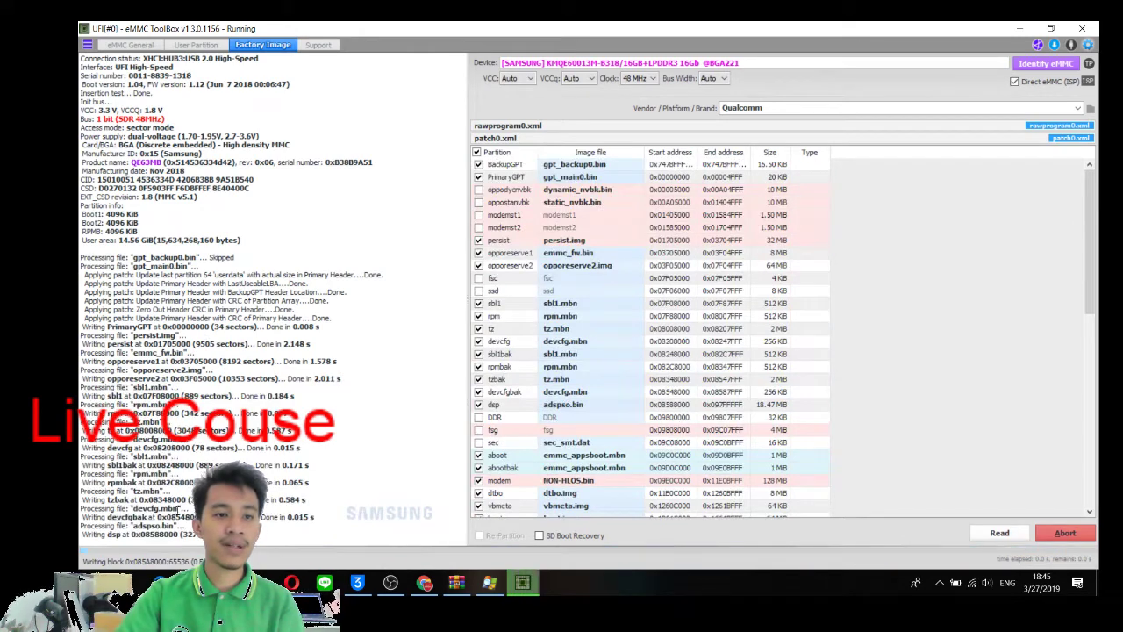
{"action": "left_click_drag", "start_coordinate": [1093, 289], "coordinate": [1097, 508]}
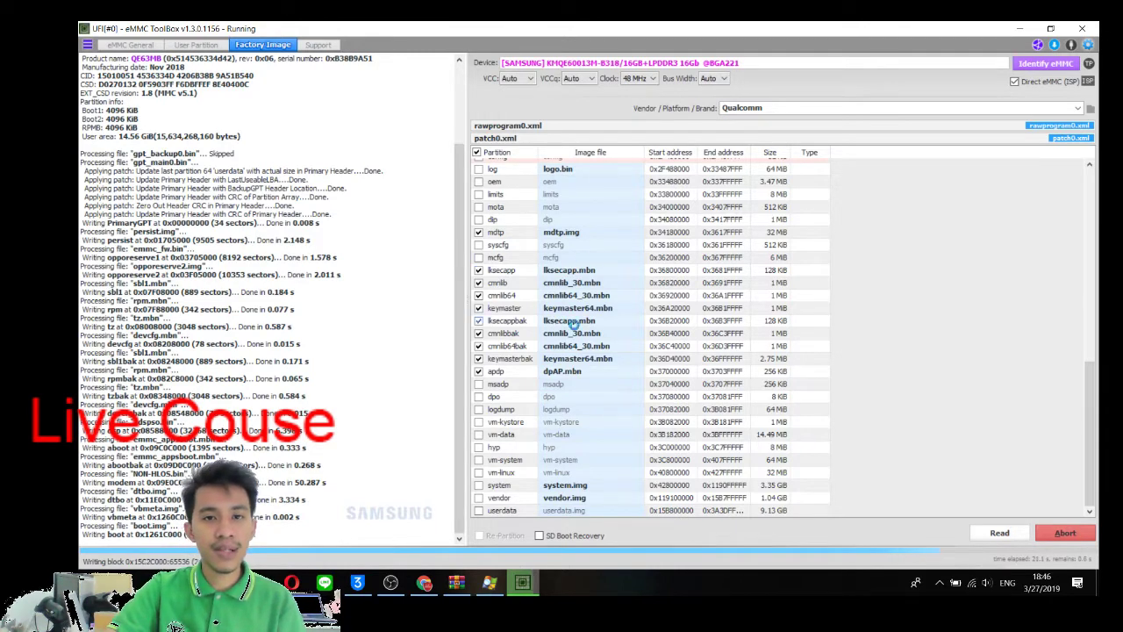
{"action": "scroll", "coordinate": [572, 324], "scroll_direction": "up", "scroll_amount": 6}
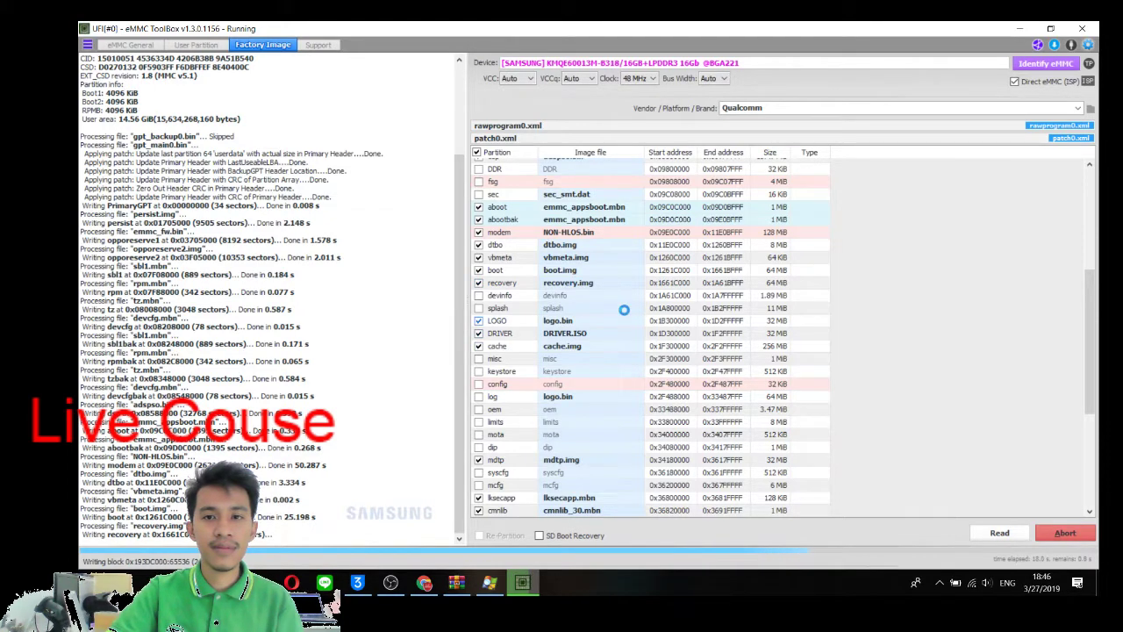
{"action": "scroll", "coordinate": [648, 300], "scroll_direction": "down", "scroll_amount": 6}
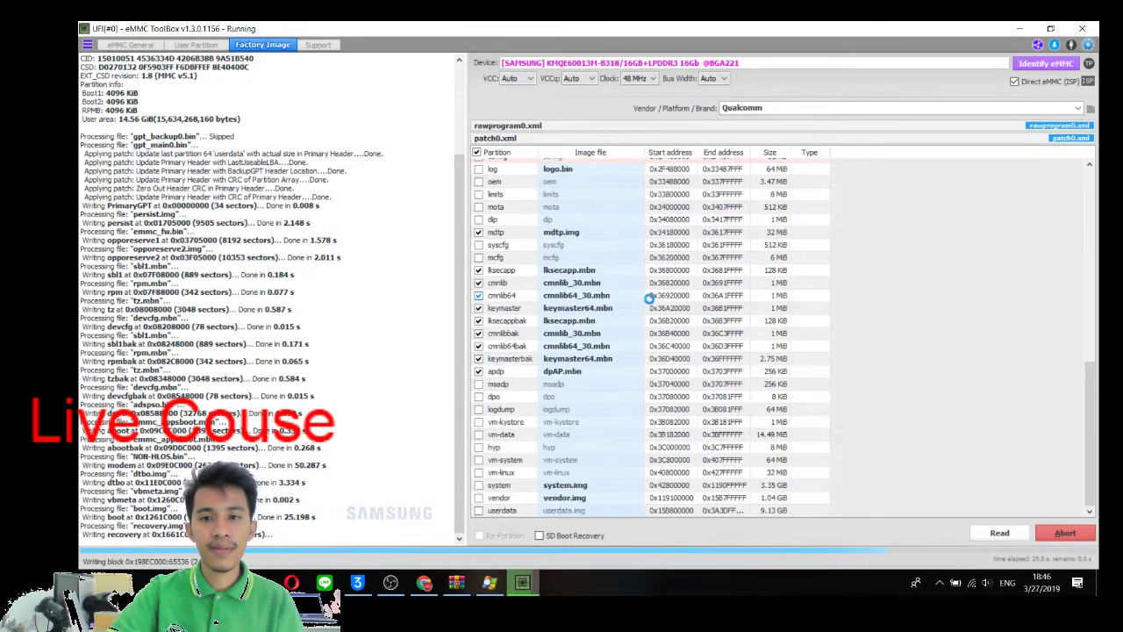
{"action": "scroll", "coordinate": [649, 300], "scroll_direction": "up", "scroll_amount": 5}
{"action": "scroll", "coordinate": [649, 299], "scroll_direction": "down", "scroll_amount": 5}
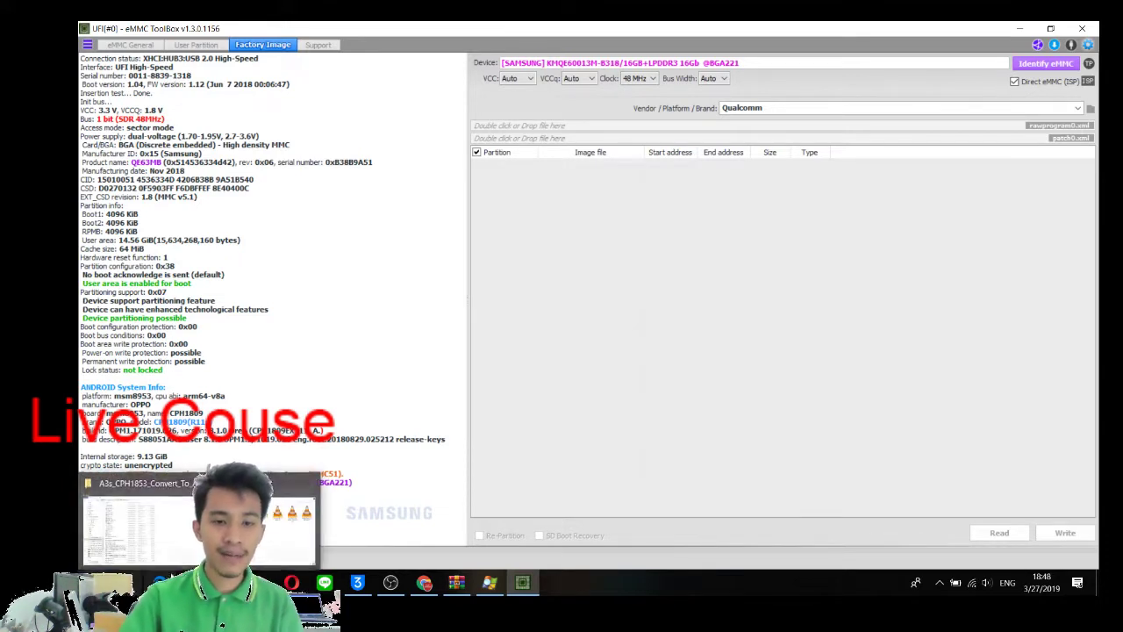
Switch to OBS Studio.
{"action": "left_click", "coordinate": [395, 588]}
{"action": "left_click", "coordinate": [391, 584]}
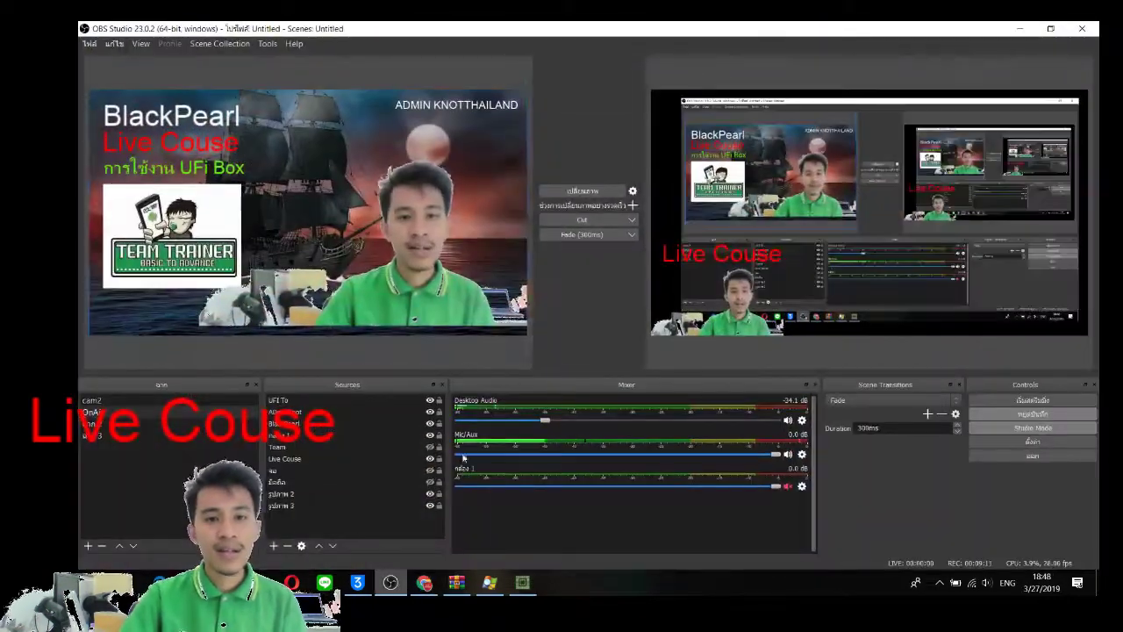